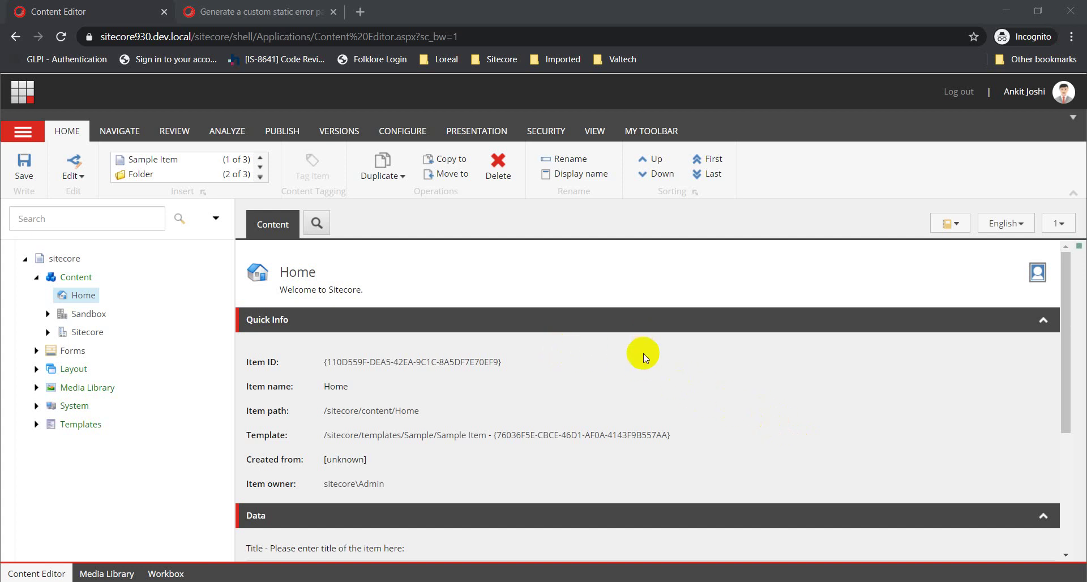
Open the Error 500 item under Sandbox > Travel Sites > ClubZone > Home, then start a new tab with the site address.
{"action": "left_click", "coordinate": [47, 314]}
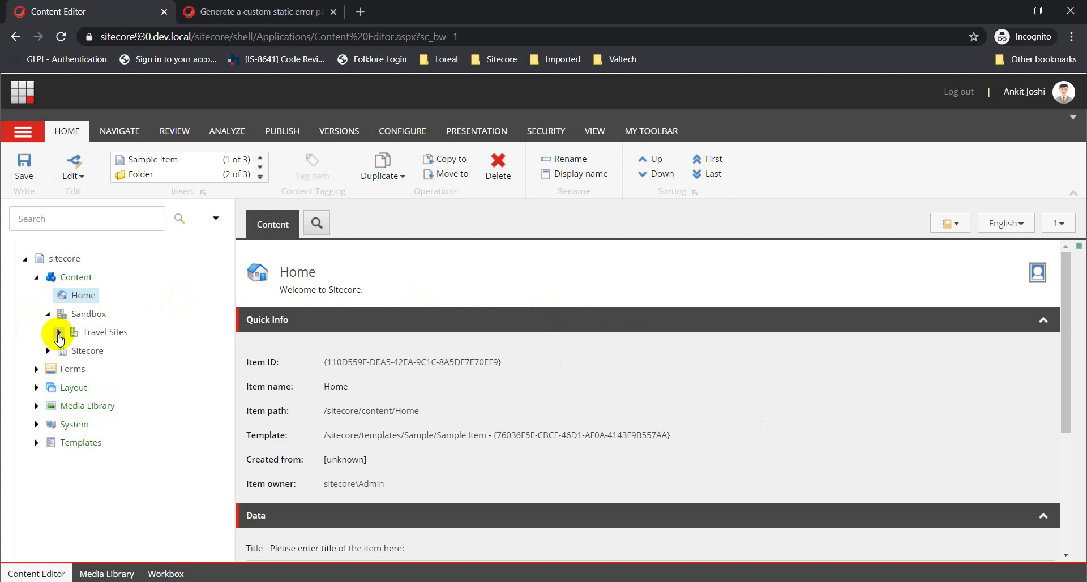
{"action": "left_click", "coordinate": [59, 334]}
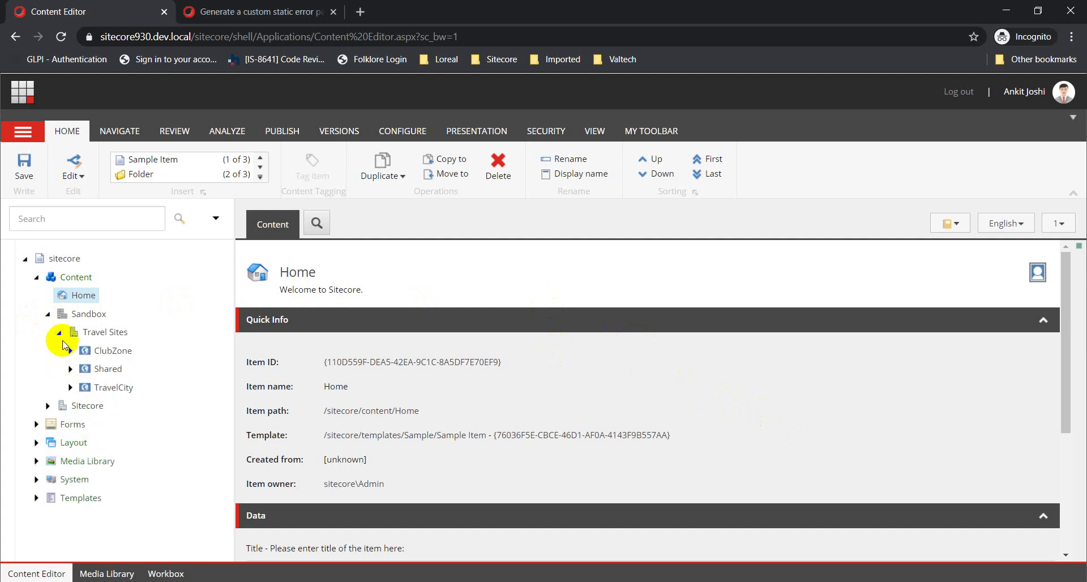
{"action": "left_click", "coordinate": [70, 351]}
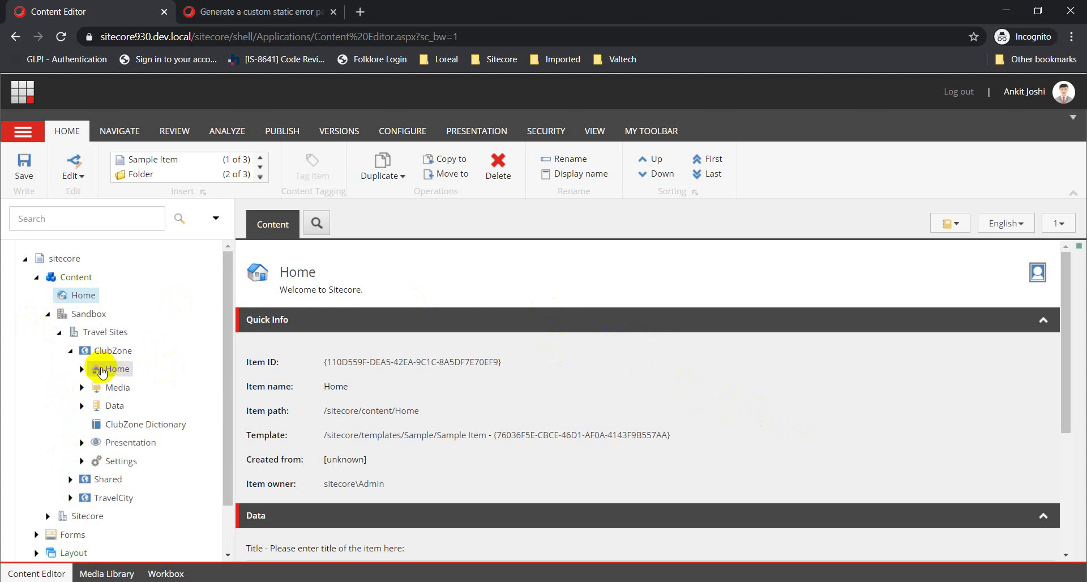
{"action": "left_click", "coordinate": [80, 370]}
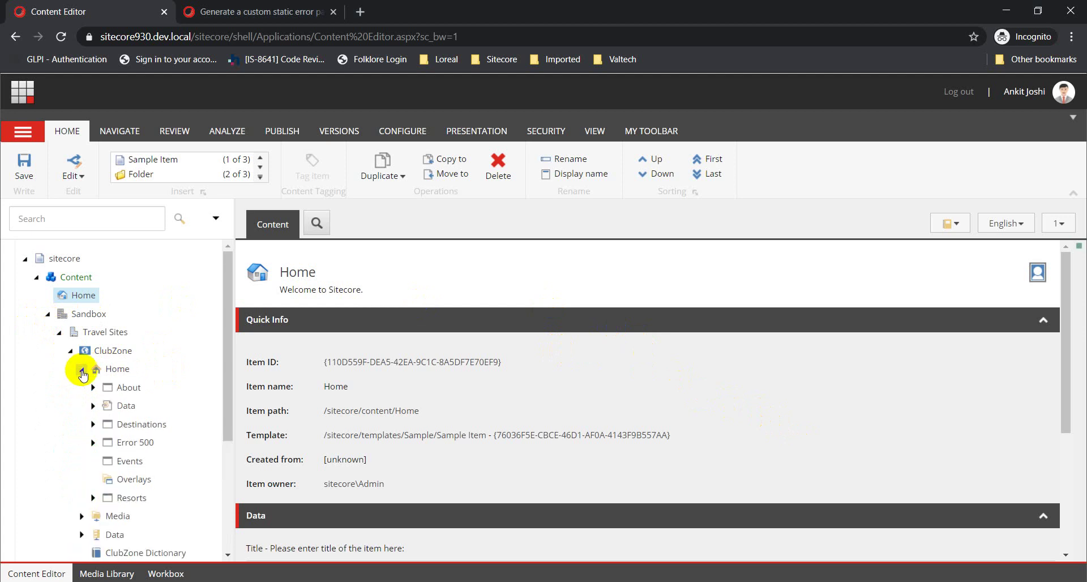
{"action": "left_click", "coordinate": [139, 443]}
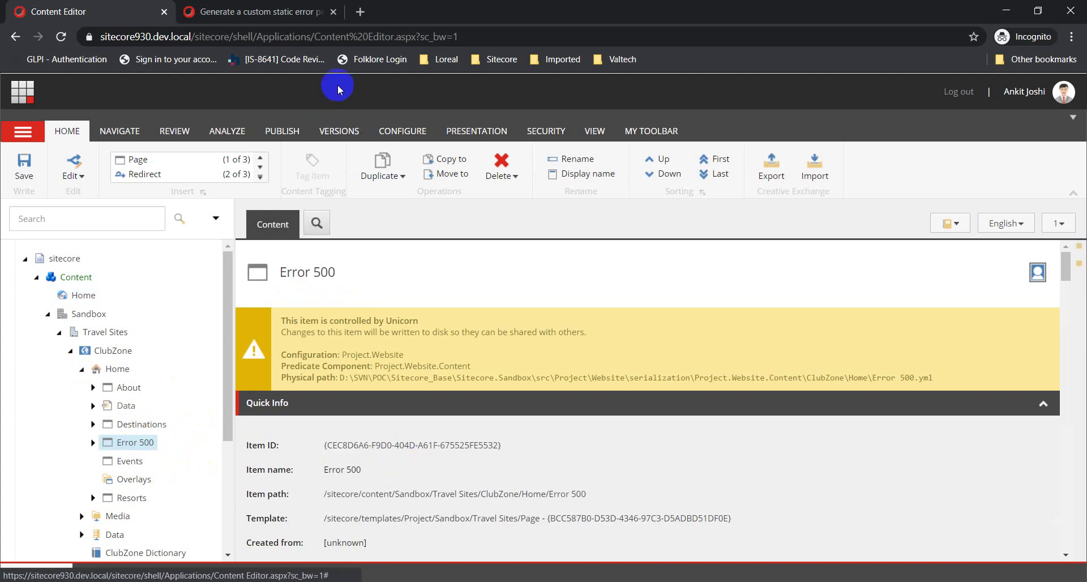
{"action": "left_click_drag", "start_coordinate": [191, 37], "coordinate": [100, 44]}
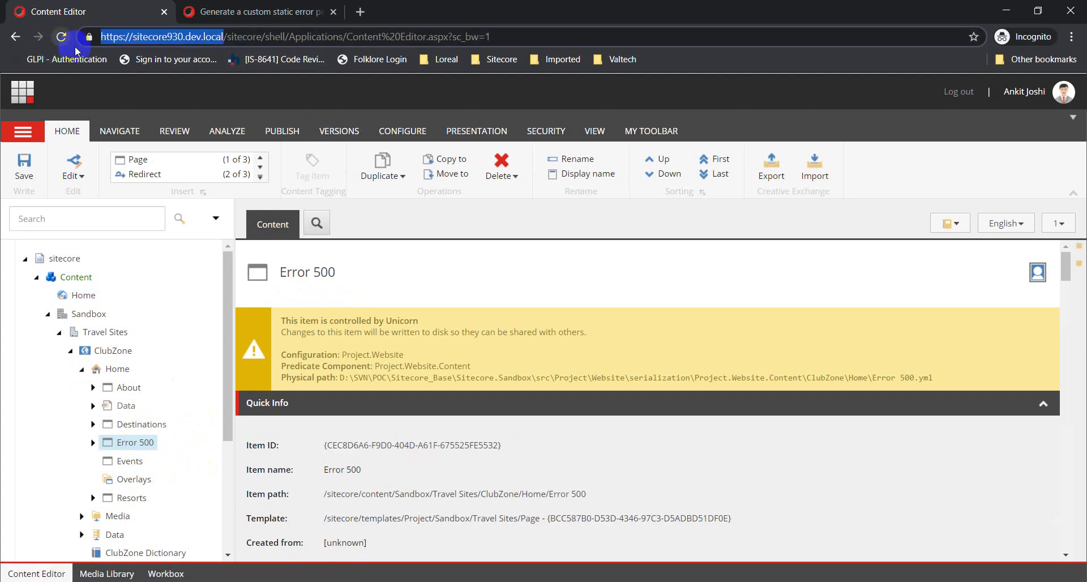
{"action": "left_click", "coordinate": [360, 12]}
Load the site's /Error-500 page in the new tab, then close it.
{"action": "type", "text": "https://sitecore930.dev.local/"}
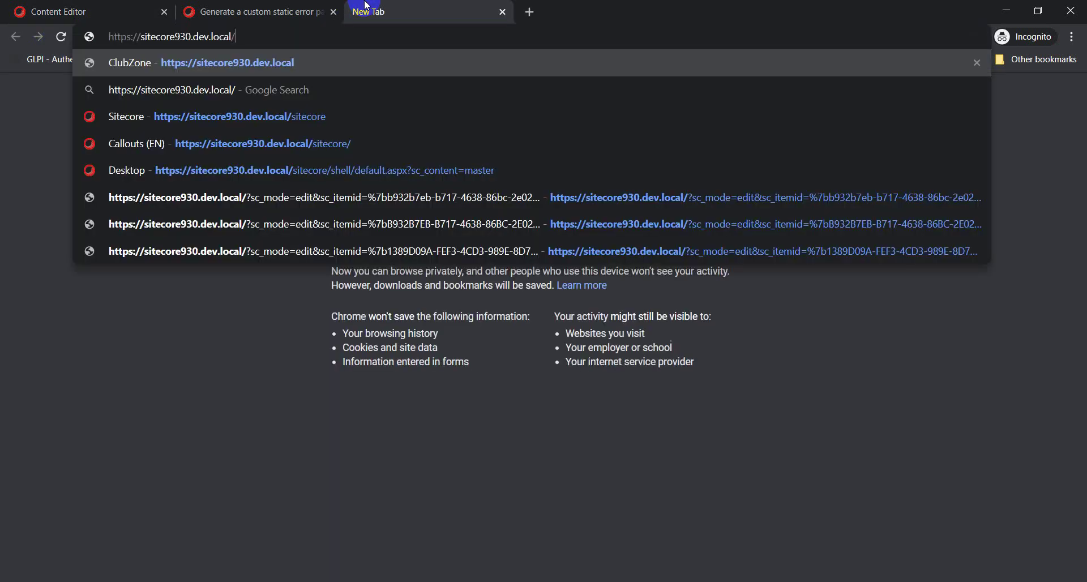
{"action": "type", "text": "/Error-500"}
{"action": "key", "text": "Return"}
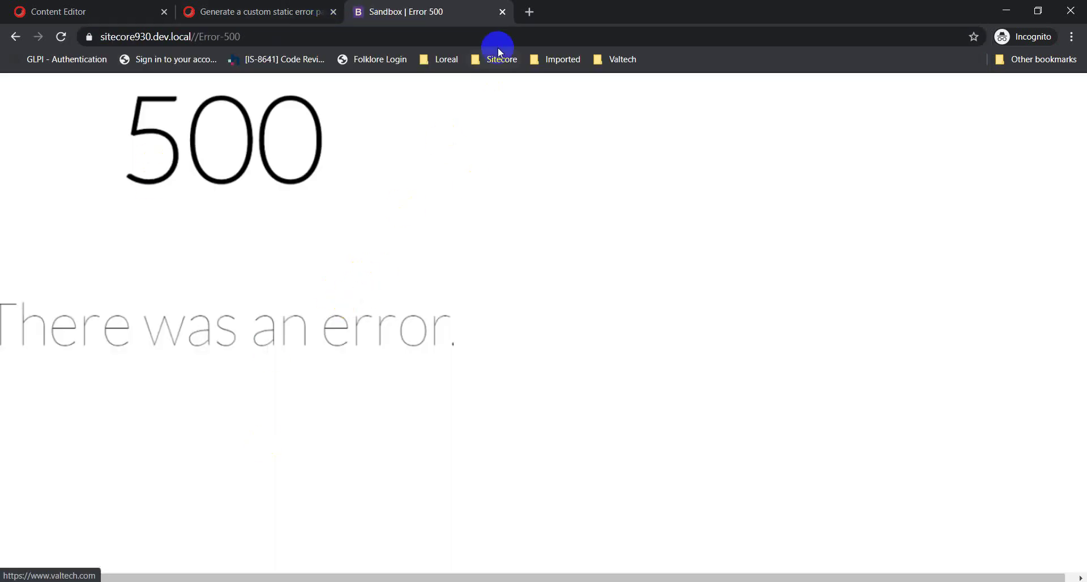
{"action": "left_click", "coordinate": [502, 12]}
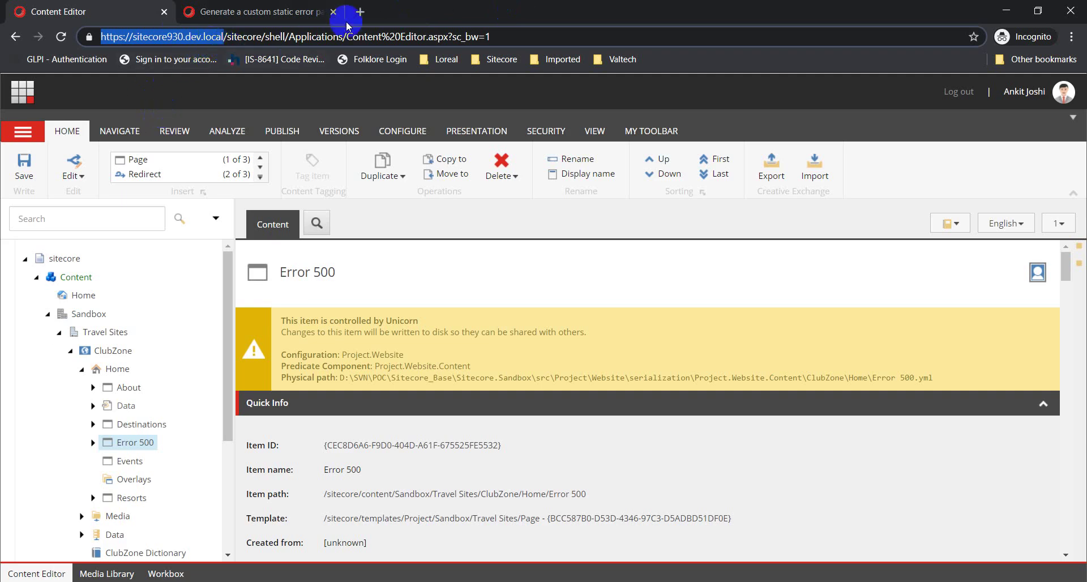
Load the site's /about page in another tab, see its Runtime Error, then close it.
{"action": "left_click", "coordinate": [360, 12]}
{"action": "type", "text": "https://sitecore930.dev.local"}
{"action": "type", "text": "/"}
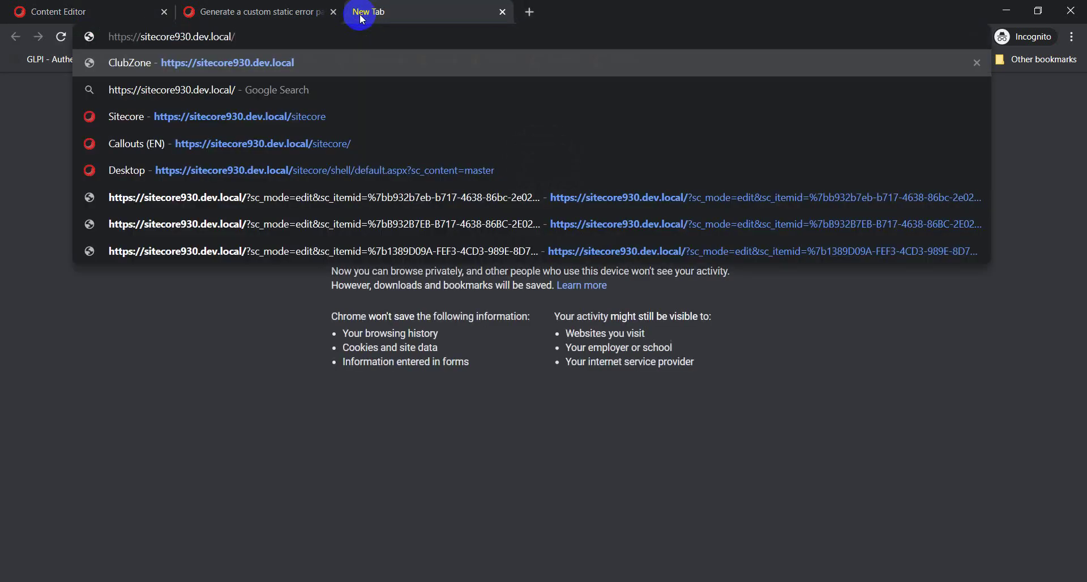
{"action": "type", "text": "abi"}
{"action": "key", "text": "BackSpace"}
{"action": "key", "text": "BackSpace"}
{"action": "type", "text": "out"}
{"action": "key", "text": "Return"}
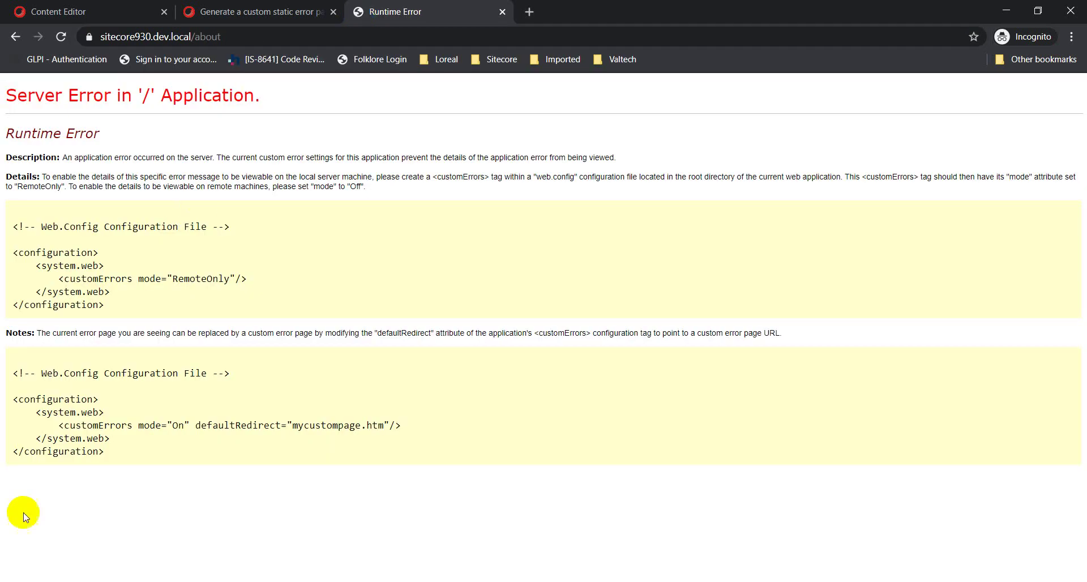
{"action": "left_click", "coordinate": [513, 10]}
{"action": "left_click", "coordinate": [504, 12]}
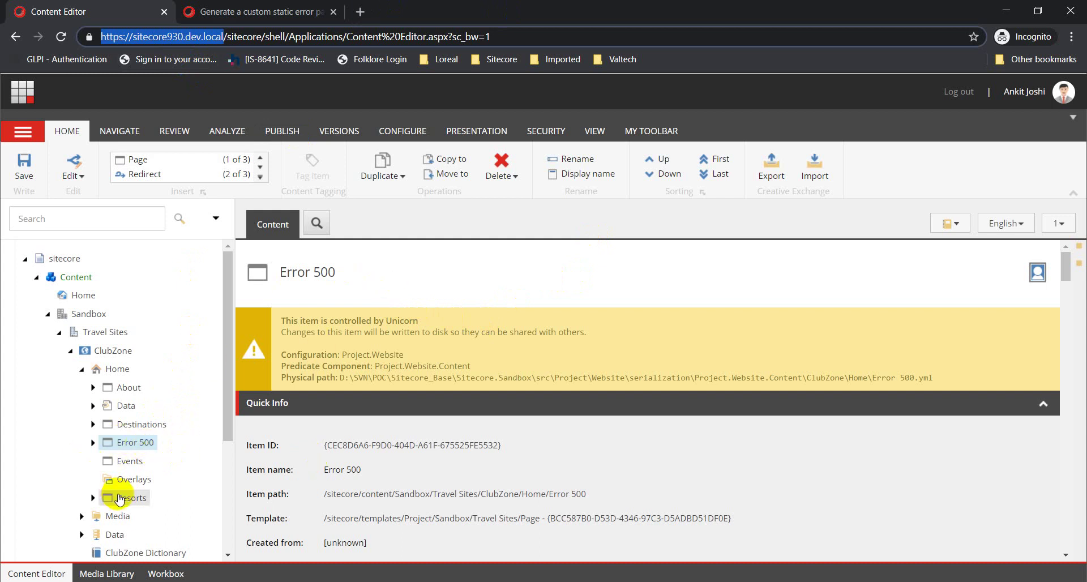
Open ClubZone's Settings item in the content tree.
{"action": "scroll", "coordinate": [145, 448], "scroll_direction": "down", "scroll_amount": 3}
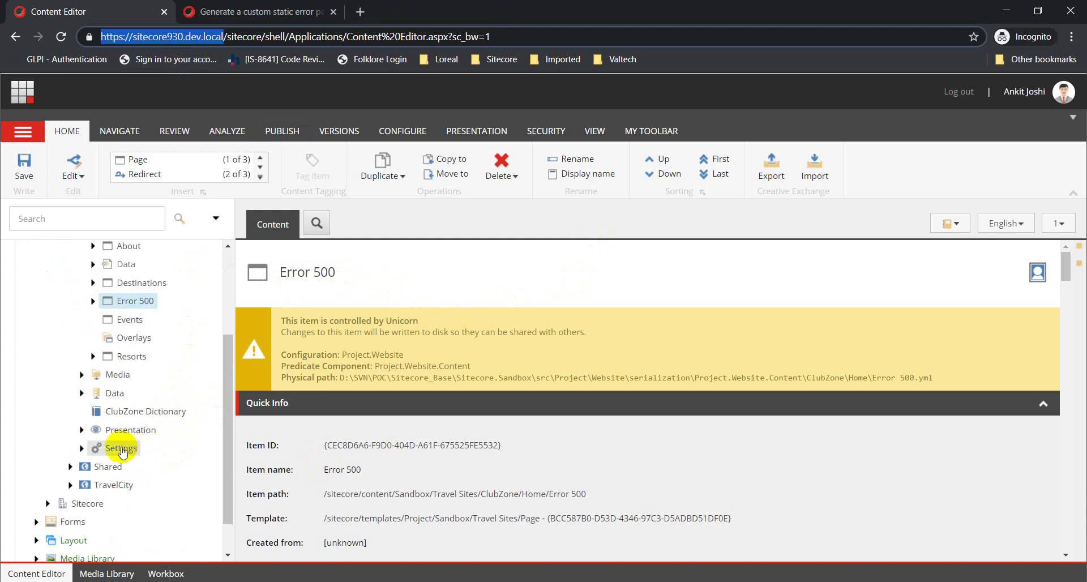
{"action": "scroll", "coordinate": [107, 279], "scroll_direction": "up", "scroll_amount": 3}
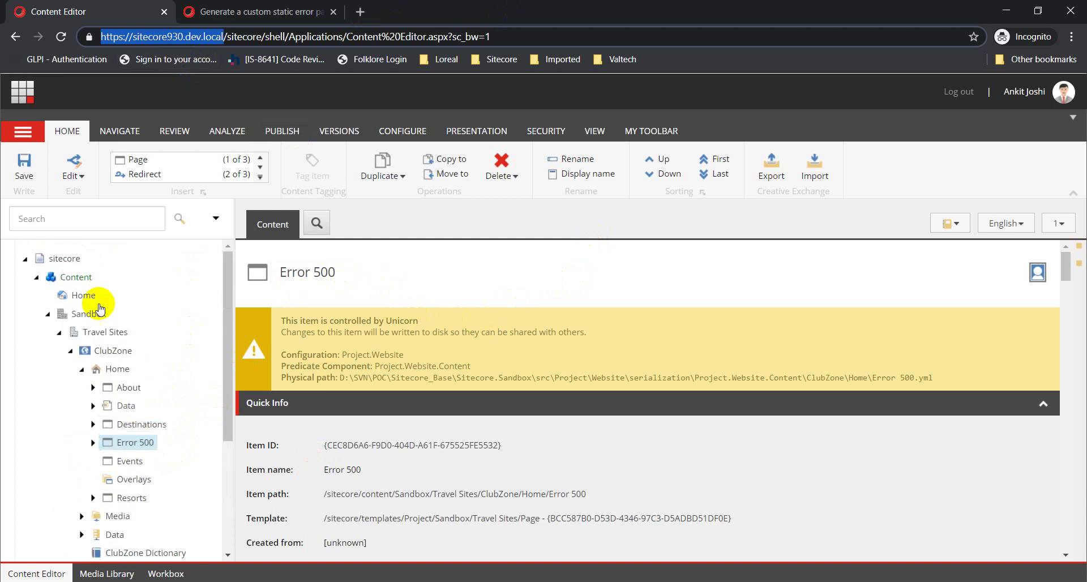
{"action": "scroll", "coordinate": [85, 527], "scroll_direction": "down", "scroll_amount": 2}
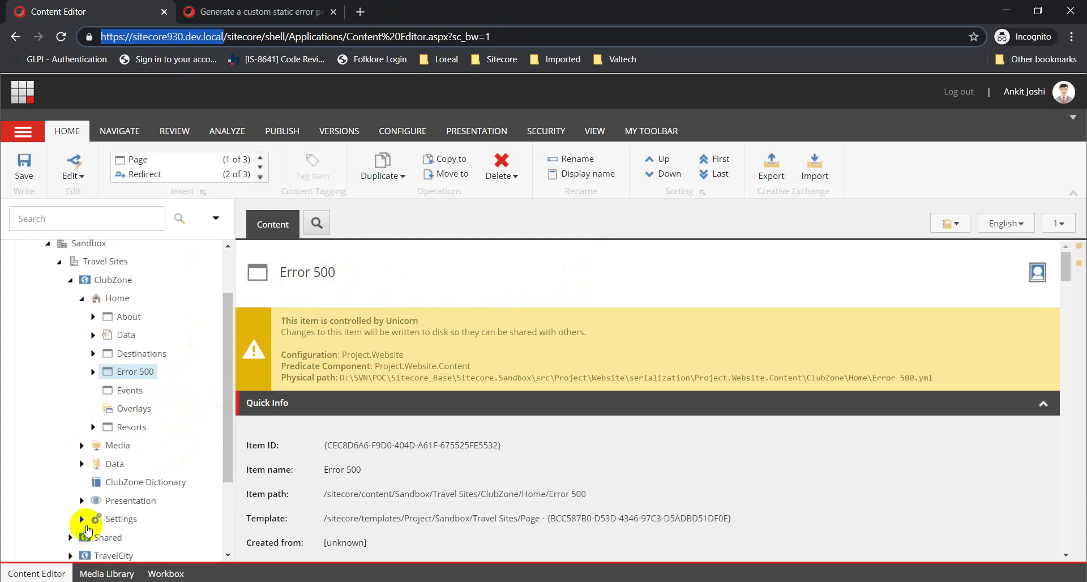
{"action": "left_click", "coordinate": [111, 519]}
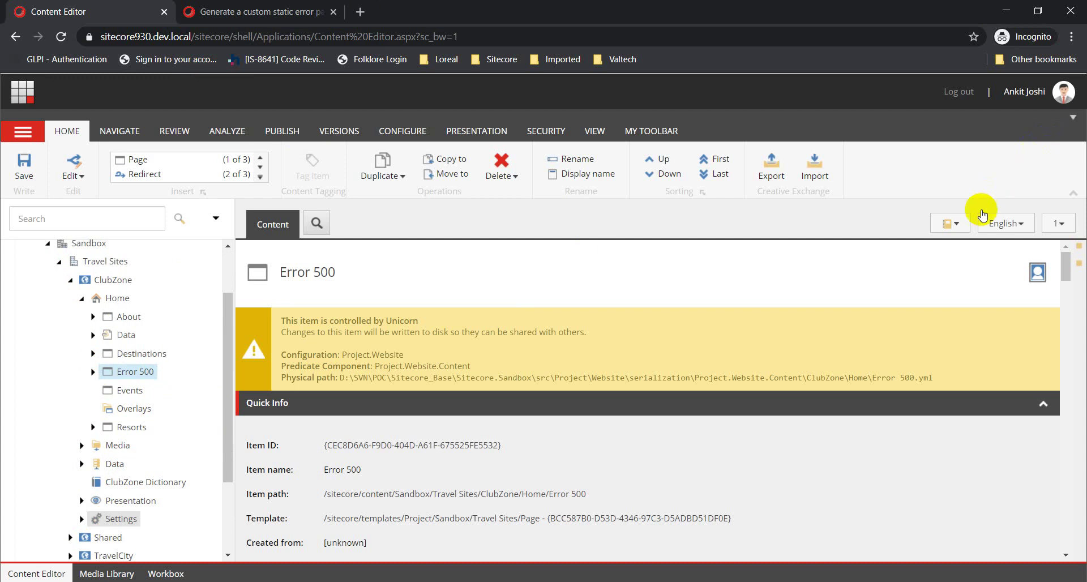
Search the sections for 'Err' to reach Error Handling and begin inserting a Server Error Page Link.
{"action": "left_click", "coordinate": [952, 226]}
{"action": "left_click", "coordinate": [938, 90]}
{"action": "type", "text": "Error"}
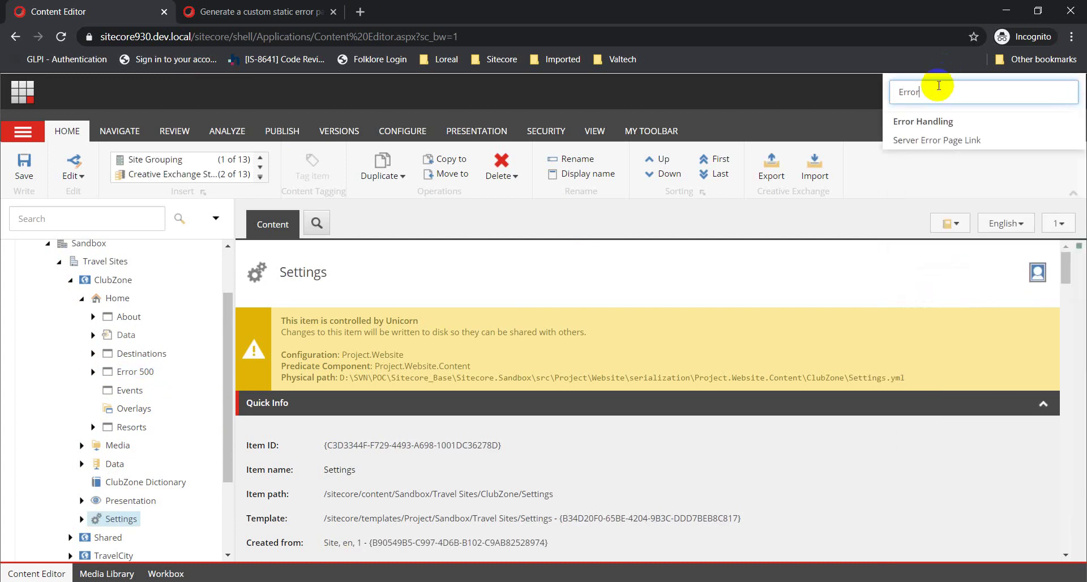
{"action": "left_click", "coordinate": [940, 121]}
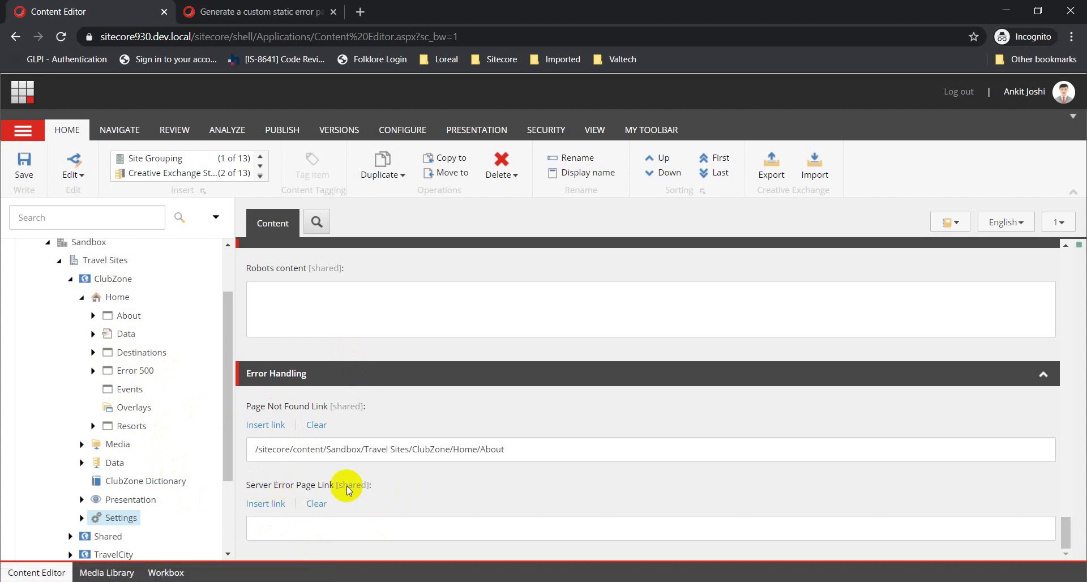
{"action": "left_click", "coordinate": [281, 503]}
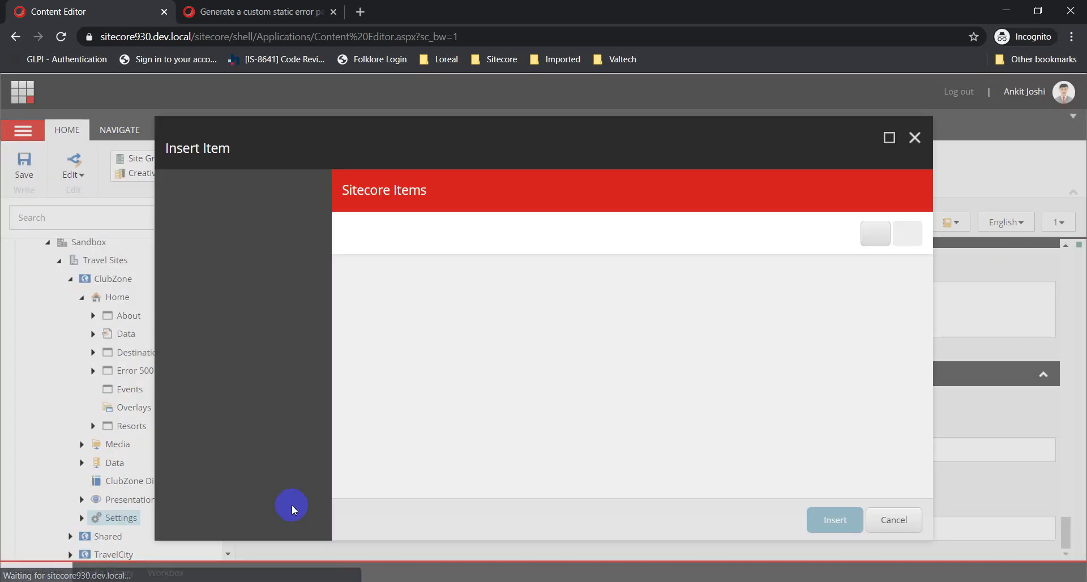
Pick Home > Error 500 as the Server Error Page Link and save the Settings item.
{"action": "left_click", "coordinate": [351, 288]}
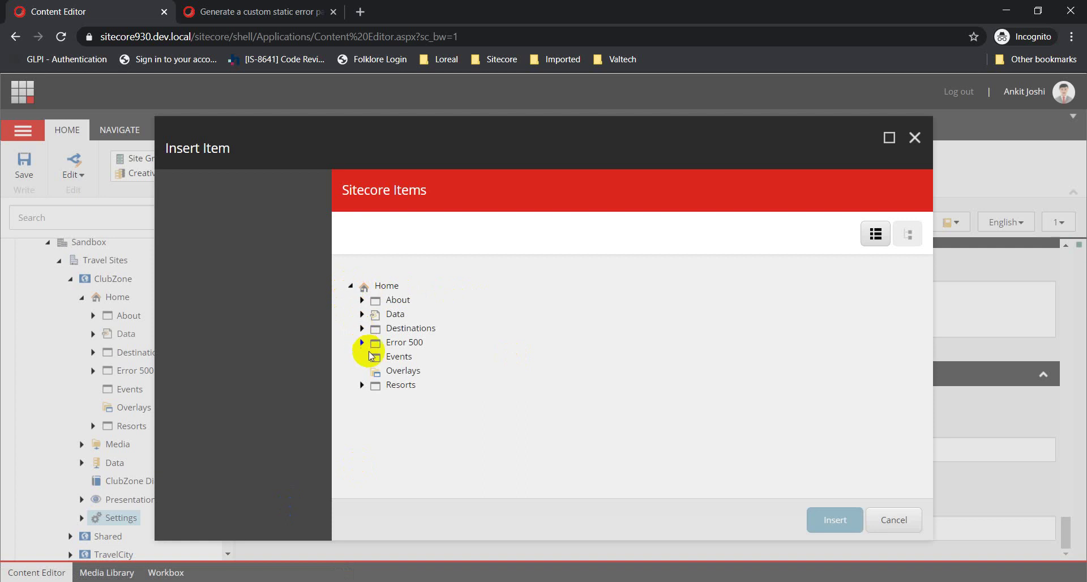
{"action": "left_click", "coordinate": [403, 343]}
{"action": "left_click", "coordinate": [835, 519]}
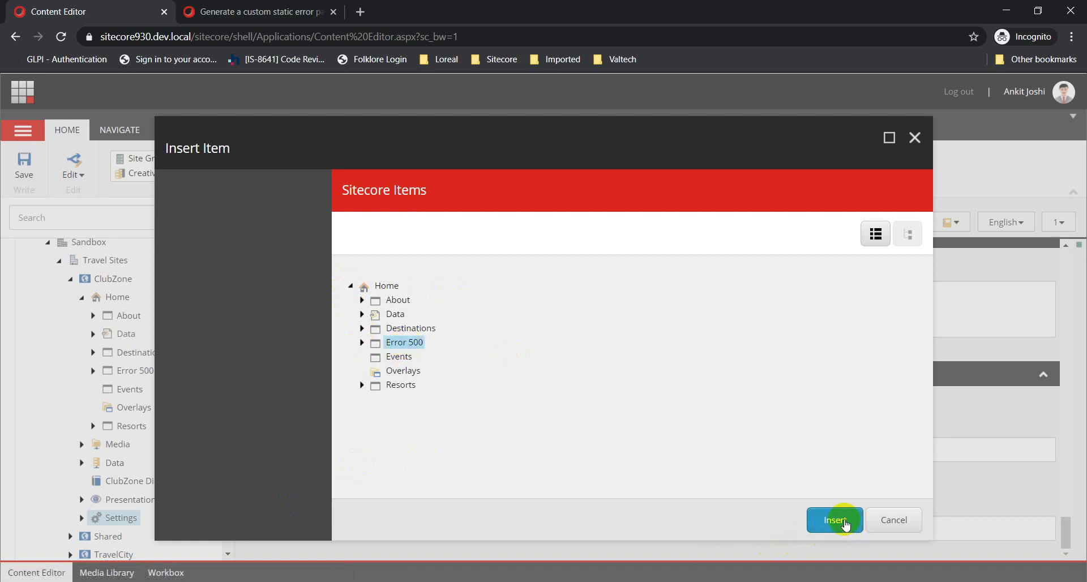
{"action": "left_click", "coordinate": [25, 164]}
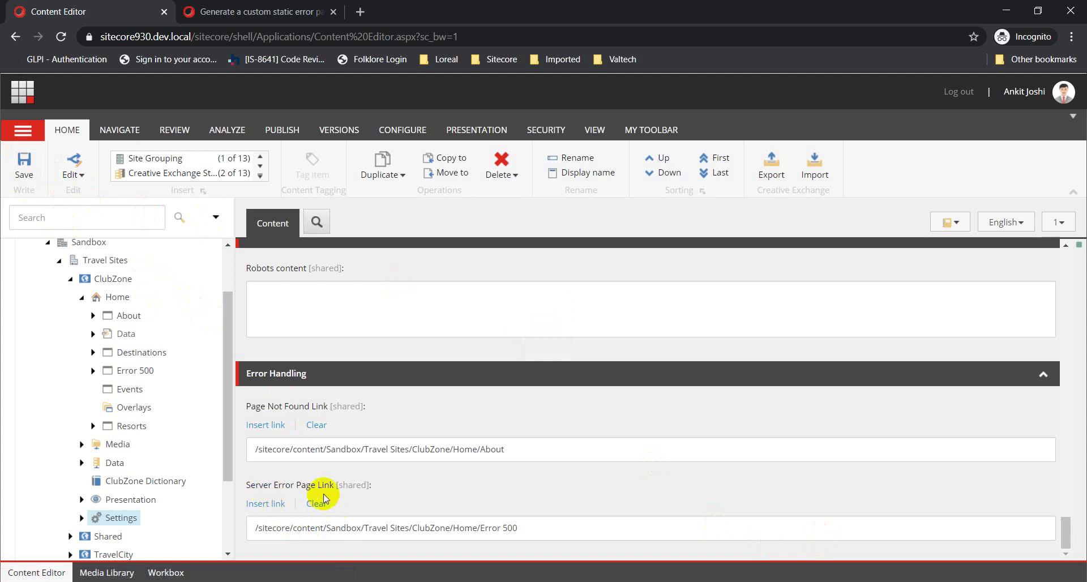
Publish just the ClubZone Settings item to web and close the publishing results.
{"action": "left_click", "coordinate": [282, 130]}
{"action": "left_click", "coordinate": [149, 177]}
{"action": "left_click", "coordinate": [176, 209]}
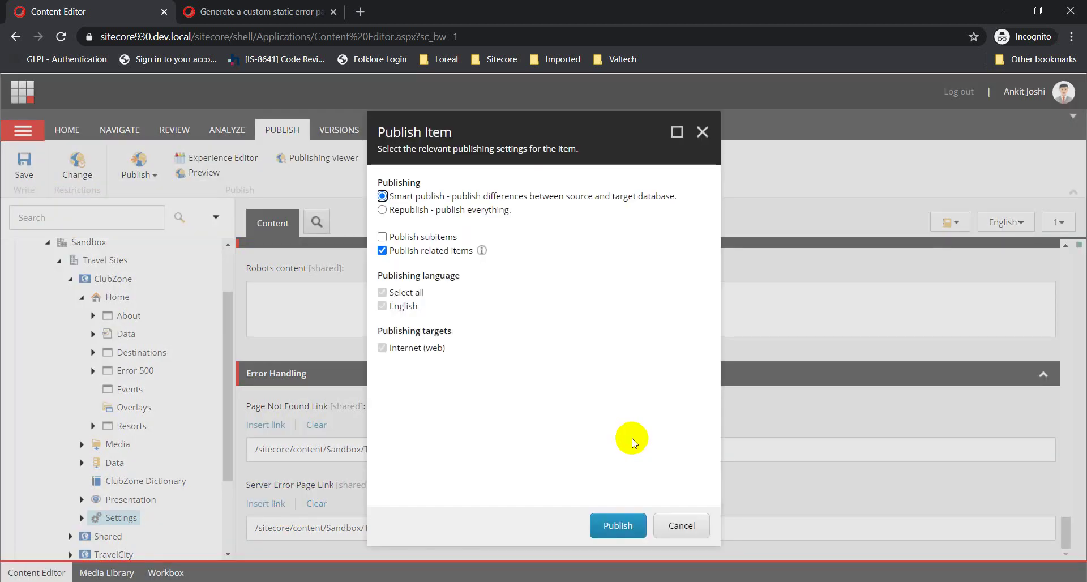
{"action": "left_click", "coordinate": [617, 524]}
{"action": "left_click", "coordinate": [607, 391]}
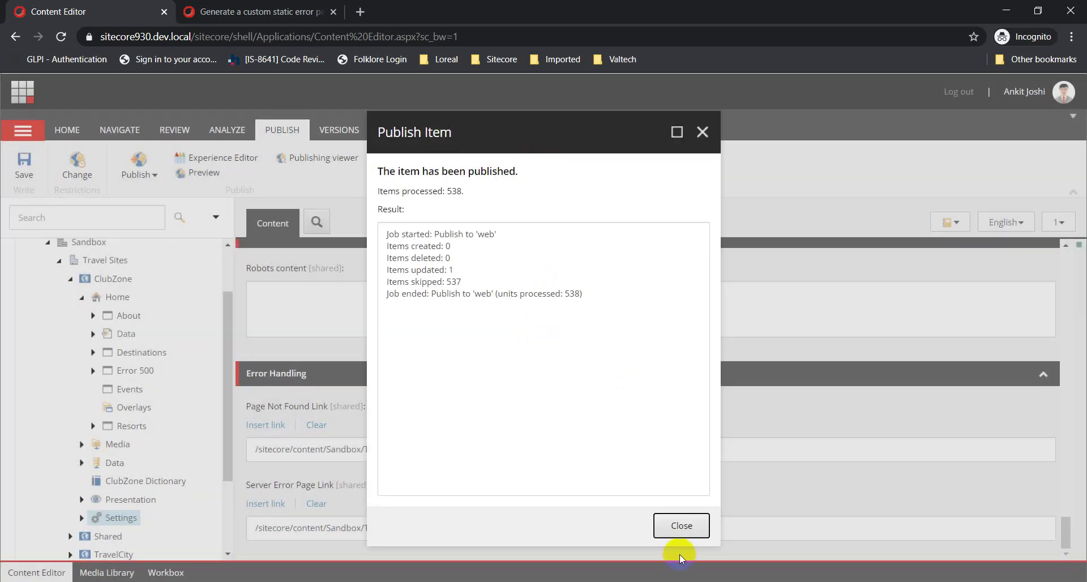
{"action": "left_click", "coordinate": [681, 524]}
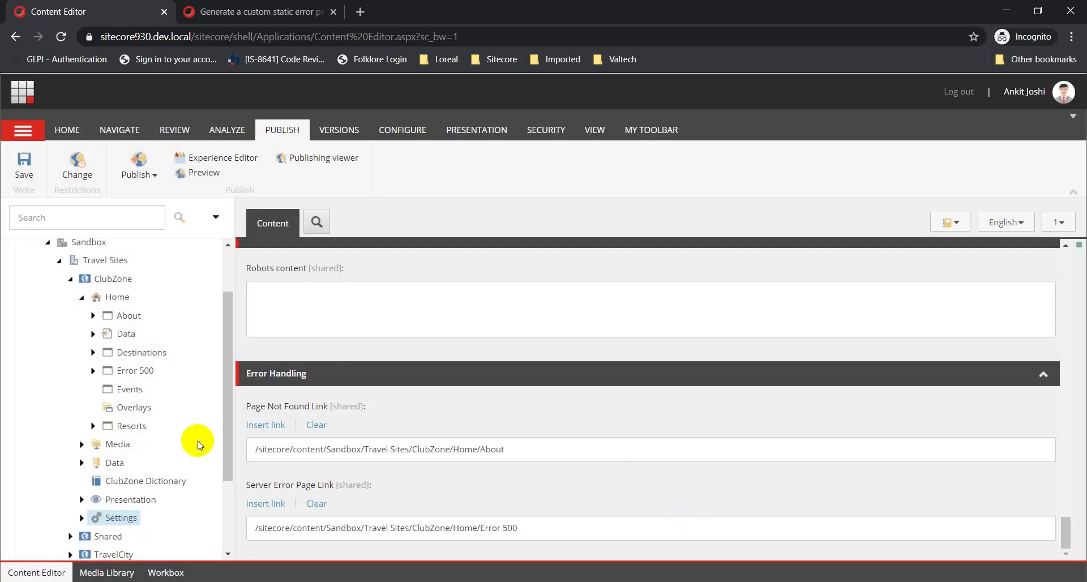
{"action": "scroll", "coordinate": [197, 453], "scroll_direction": "down", "scroll_amount": 3}
Expand Settings, collapse Home, and open the ClubZone item under Site Grouping.
{"action": "left_click", "coordinate": [82, 446]}
{"action": "scroll", "coordinate": [210, 483], "scroll_direction": "down", "scroll_amount": 5}
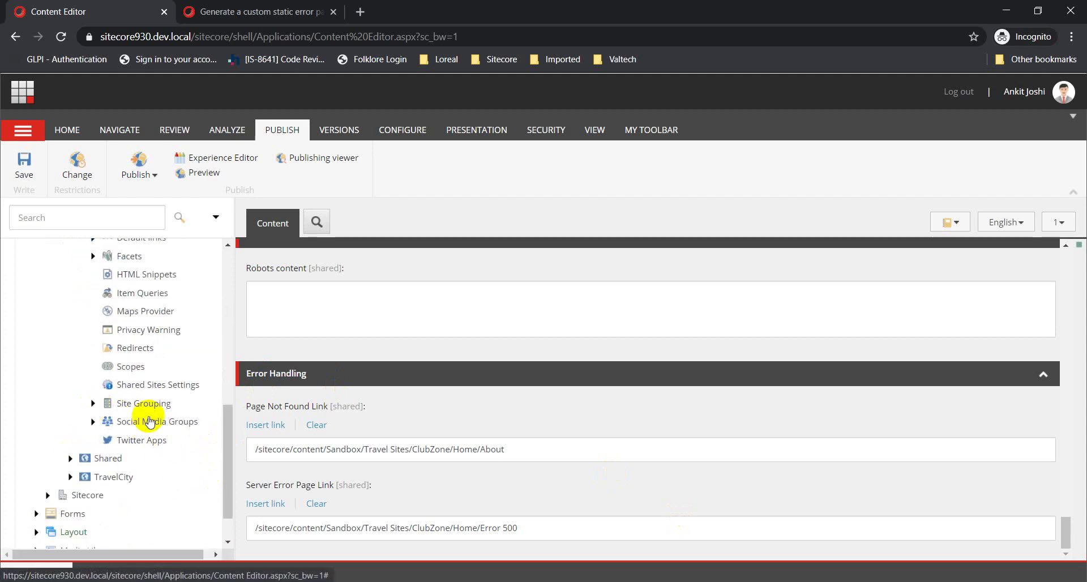
{"action": "scroll", "coordinate": [148, 434], "scroll_direction": "up", "scroll_amount": 2}
{"action": "scroll", "coordinate": [149, 434], "scroll_direction": "up", "scroll_amount": 5}
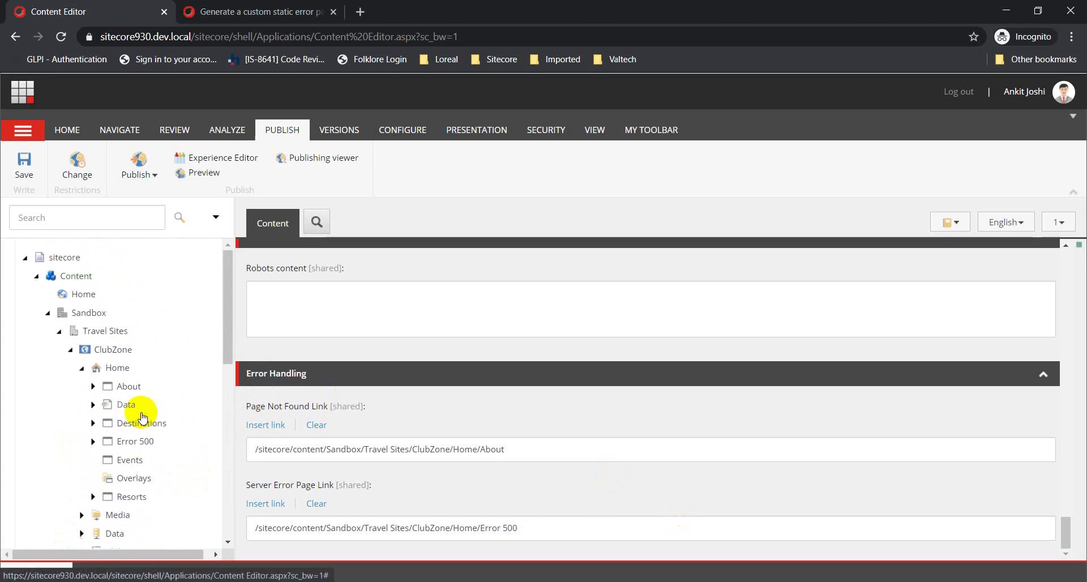
{"action": "left_click", "coordinate": [82, 368]}
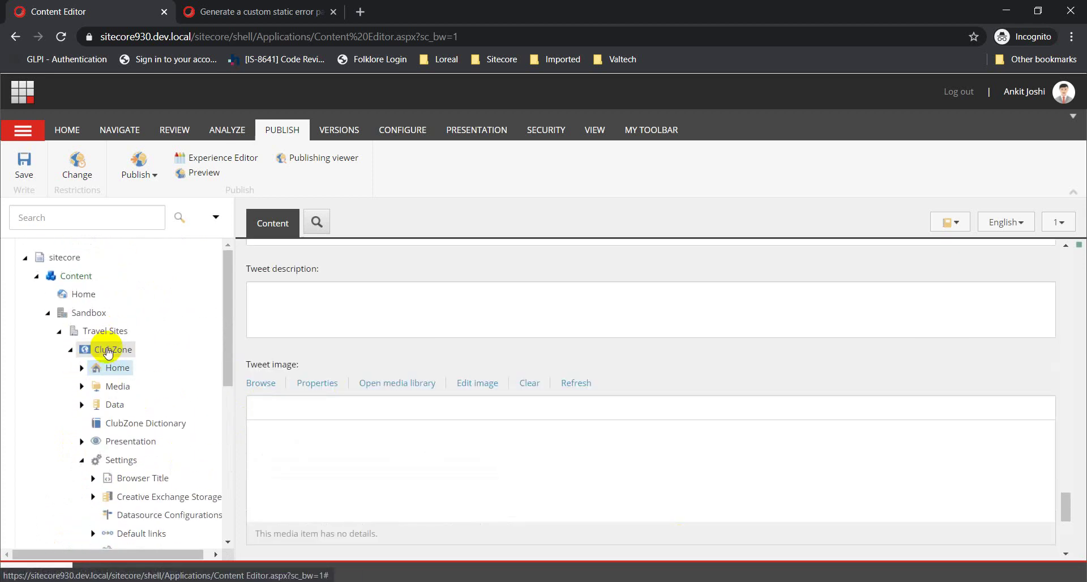
{"action": "scroll", "coordinate": [164, 484], "scroll_direction": "down", "scroll_amount": 3}
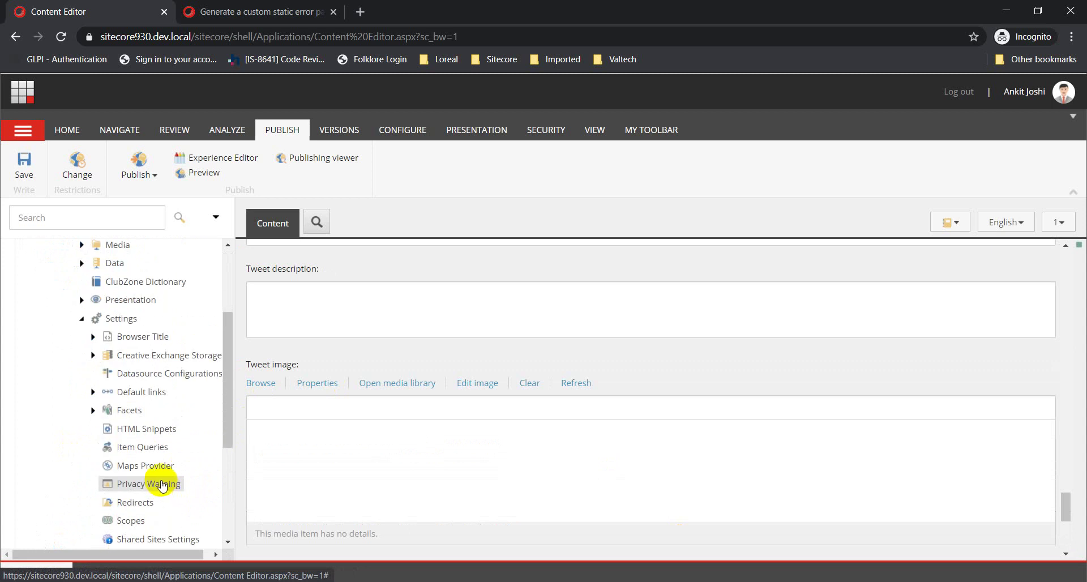
{"action": "scroll", "coordinate": [164, 489], "scroll_direction": "down", "scroll_amount": 3}
{"action": "left_click", "coordinate": [93, 416]}
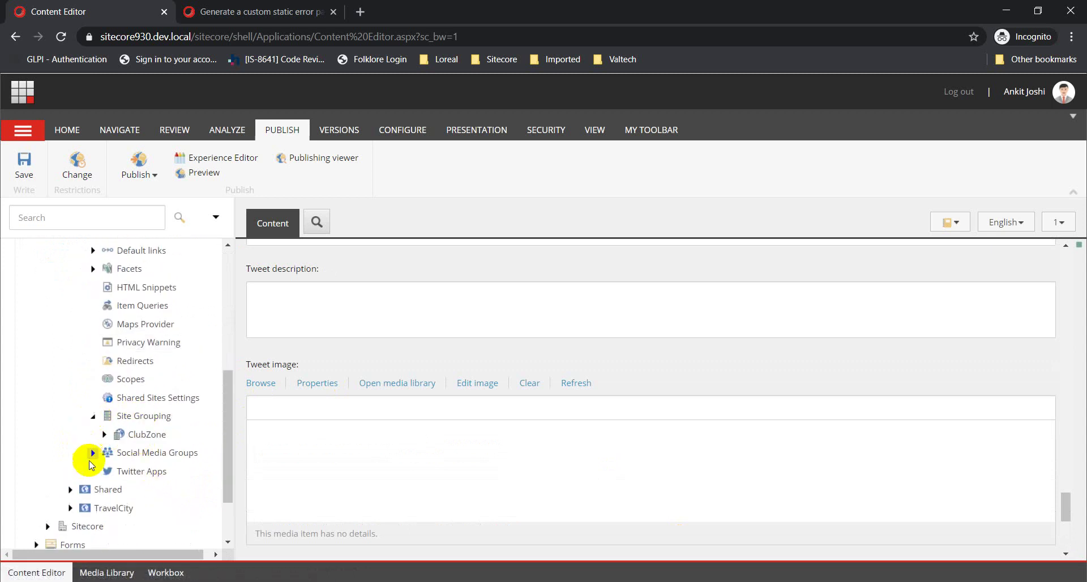
{"action": "left_click", "coordinate": [144, 436]}
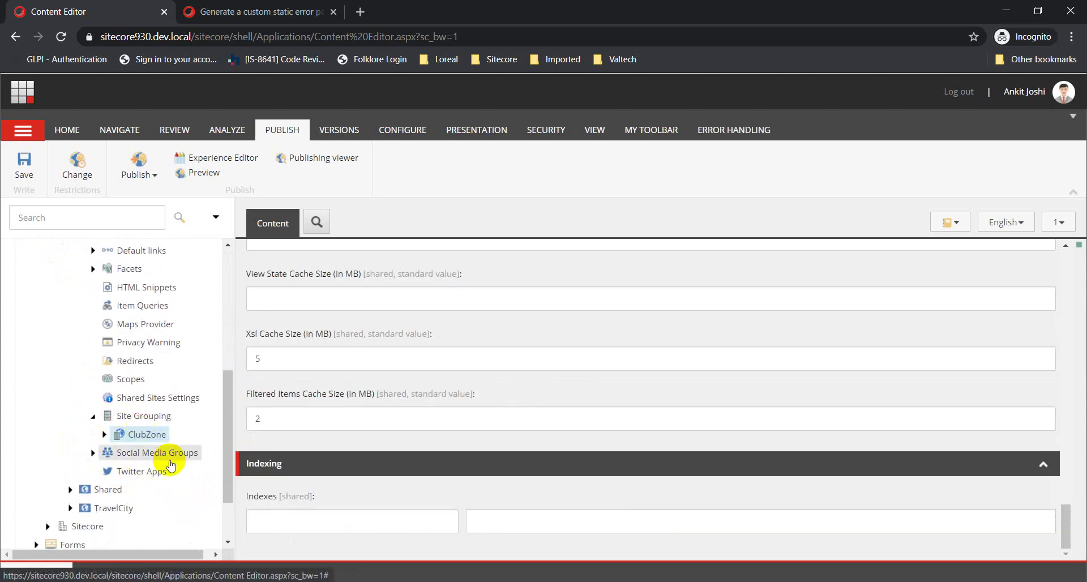
Show the ERROR HANDLING ribbon tab, then switch to File Explorer at sitecore930.dev.local.
{"action": "left_click", "coordinate": [726, 142]}
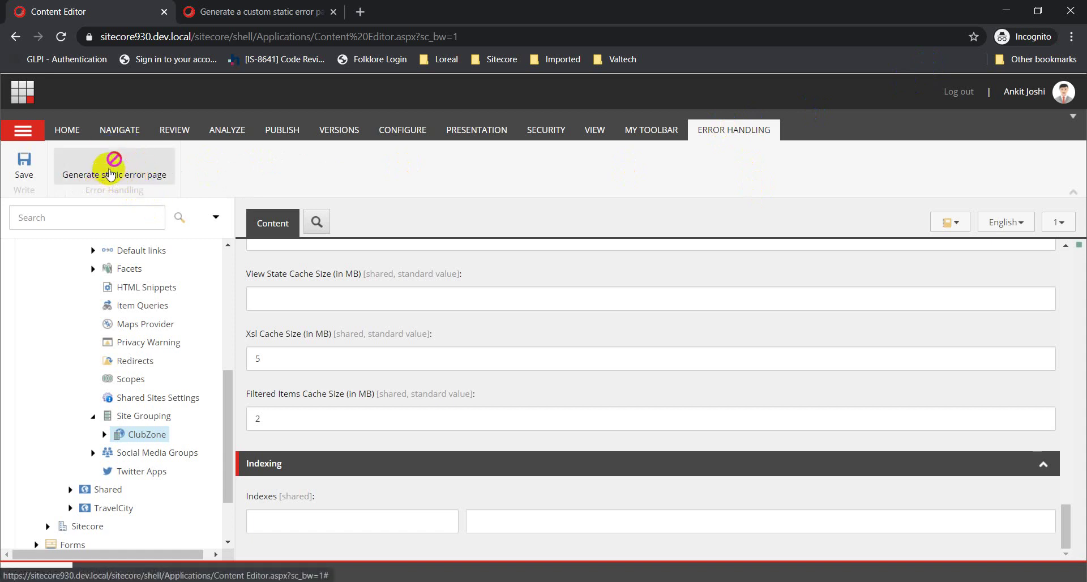
{"action": "key", "text": "alt+Tab"}
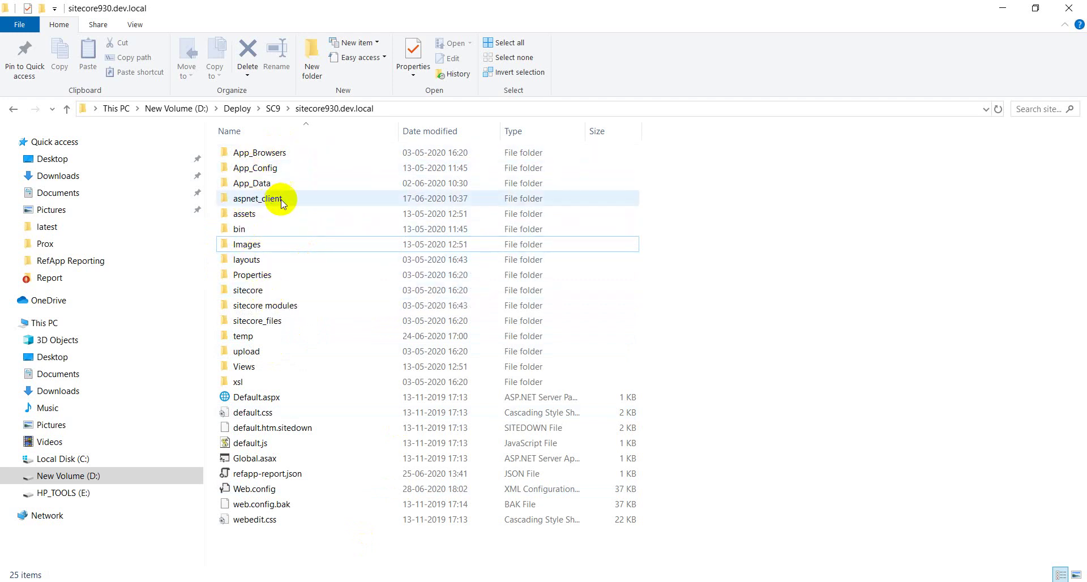
Return from the sitecore930.dev.local folder to the Sitecore Content Editor.
{"action": "key", "text": "alt+Tab"}
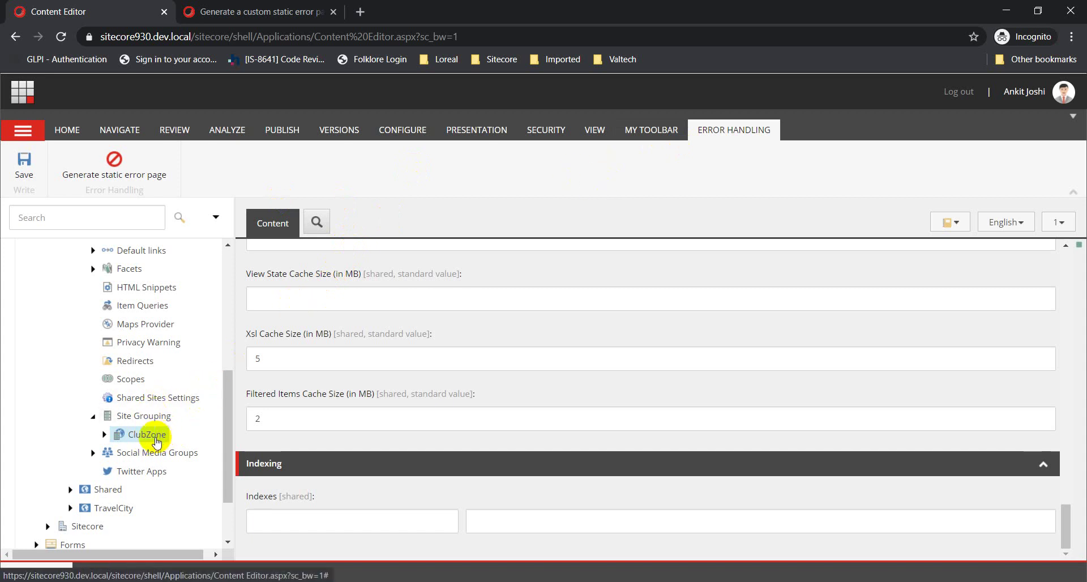
Generate ClubZone's static error page, dismiss the message, and switch to File Explorer.
{"action": "left_click", "coordinate": [115, 179]}
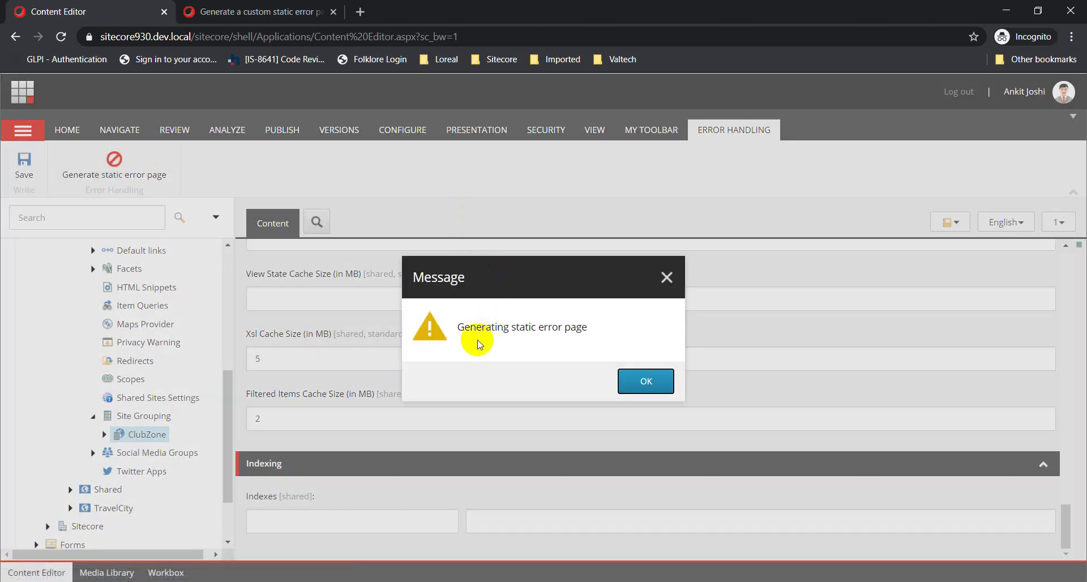
{"action": "left_click", "coordinate": [651, 385]}
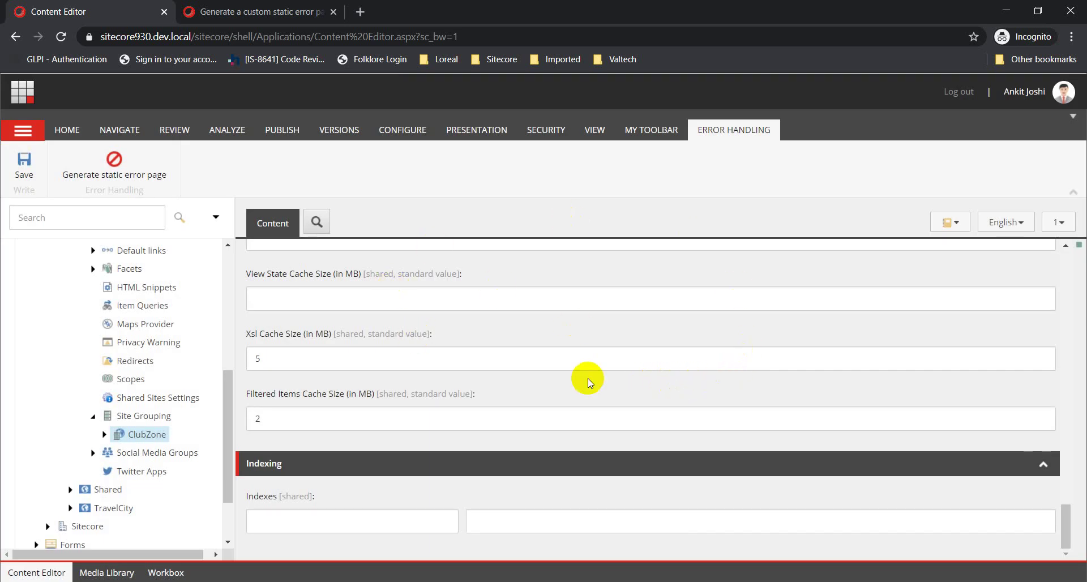
{"action": "key", "text": "alt+Tab"}
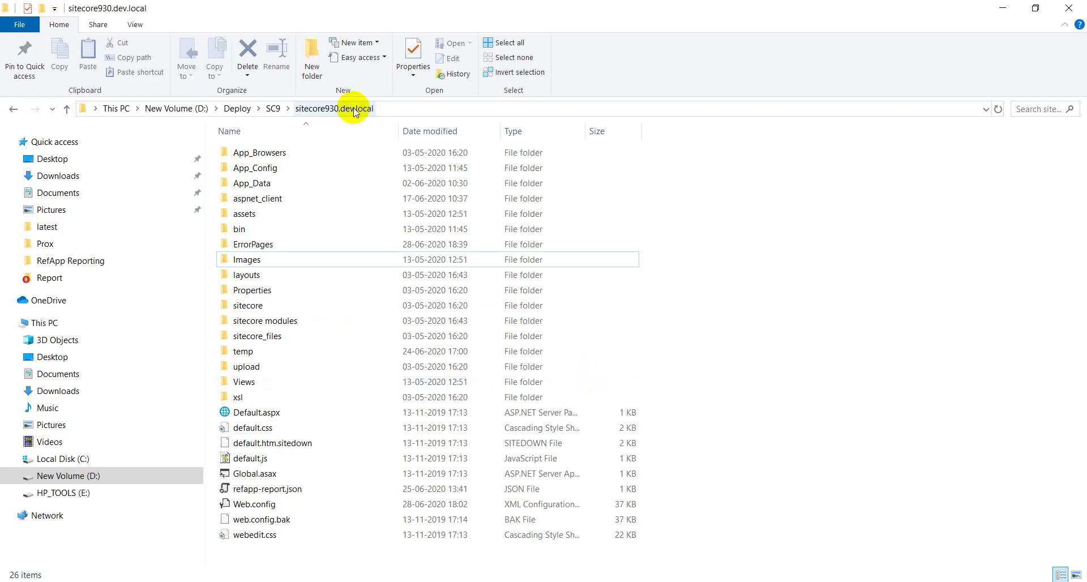
Open the ErrorPages folder, glancing back at the Content Editor before returning.
{"action": "double_click", "coordinate": [268, 249]}
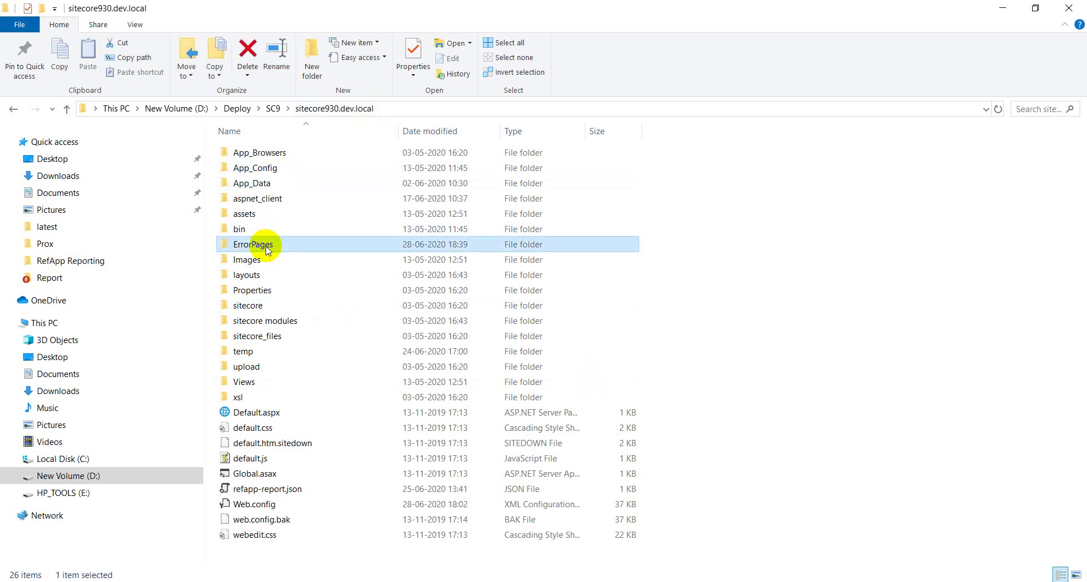
{"action": "mouse_move", "coordinate": [262, 164]}
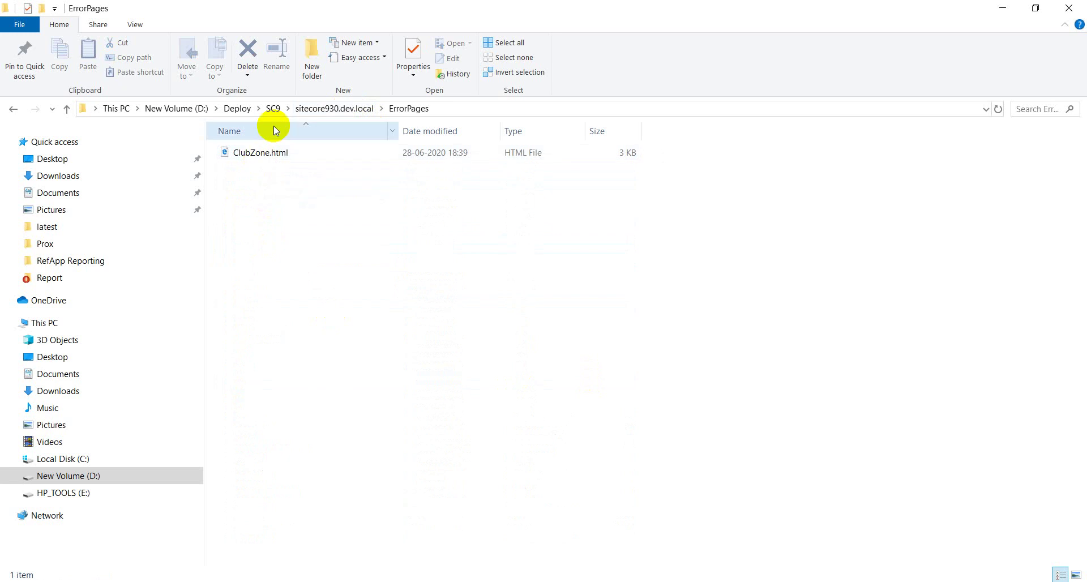
{"action": "key", "text": "alt+Tab"}
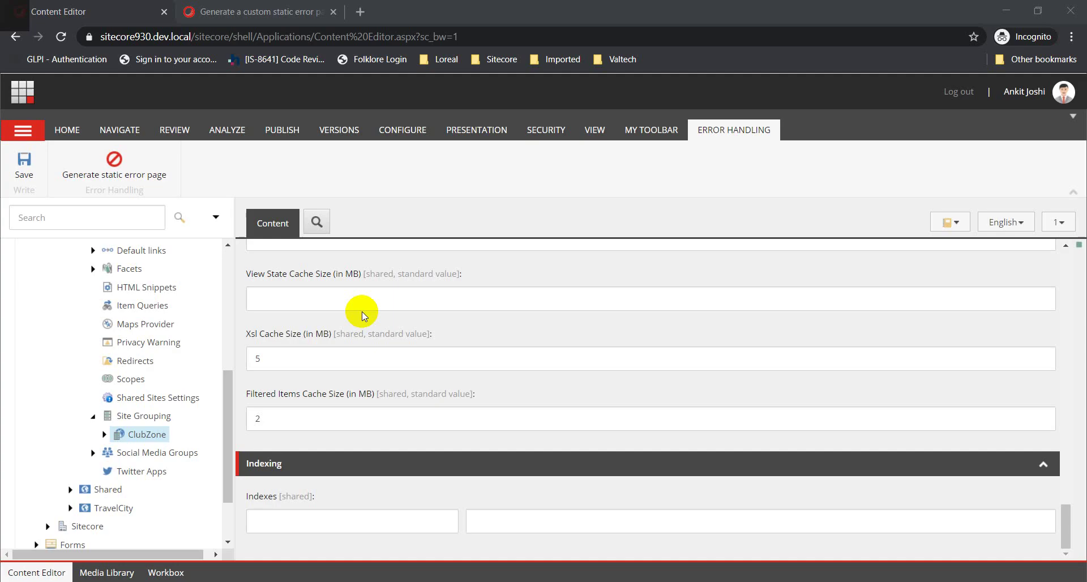
{"action": "scroll", "coordinate": [139, 431], "scroll_direction": "up", "scroll_amount": 10}
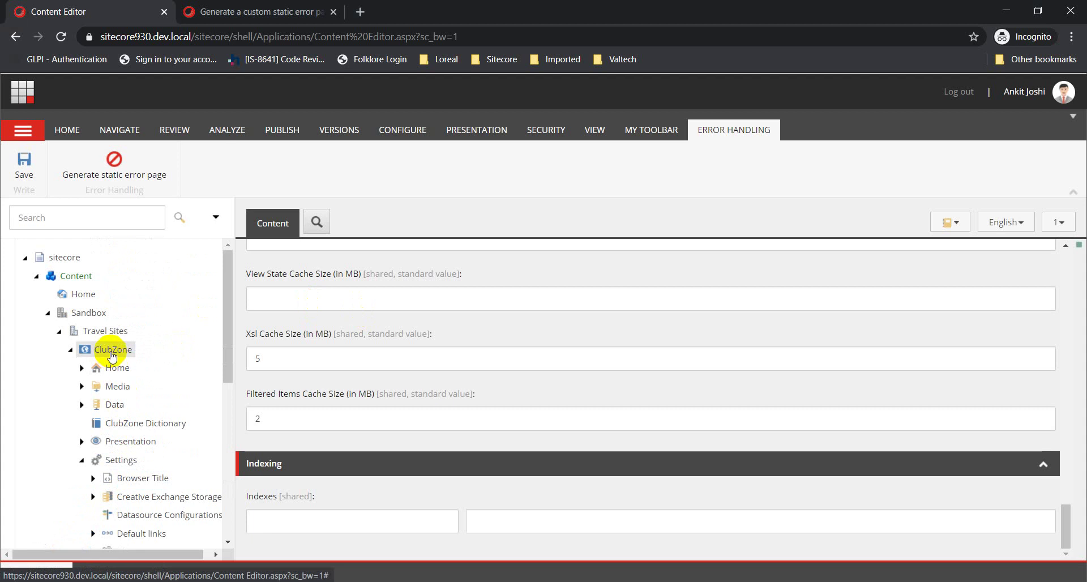
{"action": "key", "text": "alt+Tab"}
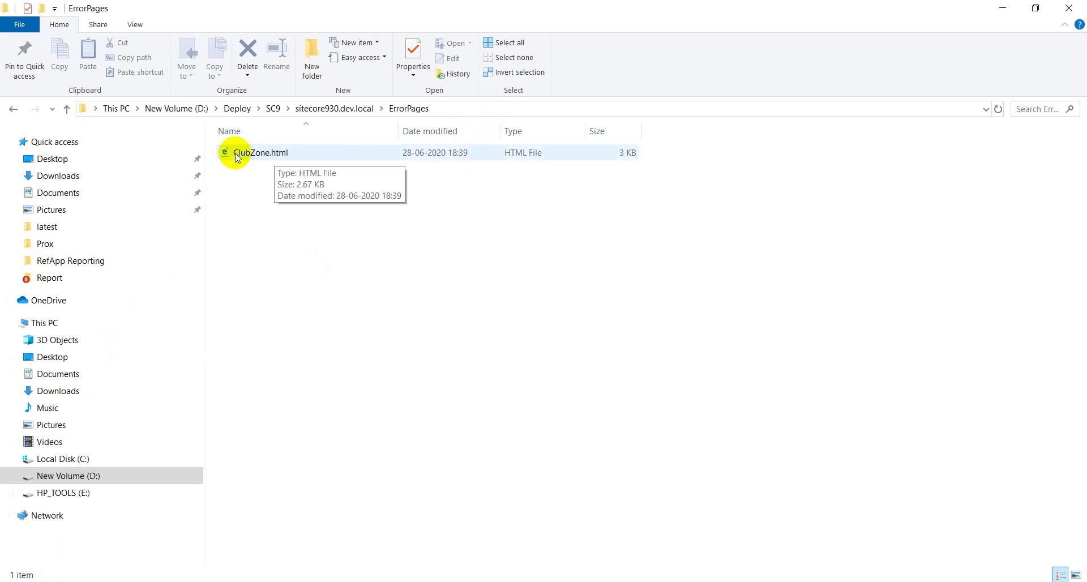
Open ClubZone.html from ErrorPages in Notepad++.
{"action": "left_click", "coordinate": [258, 159]}
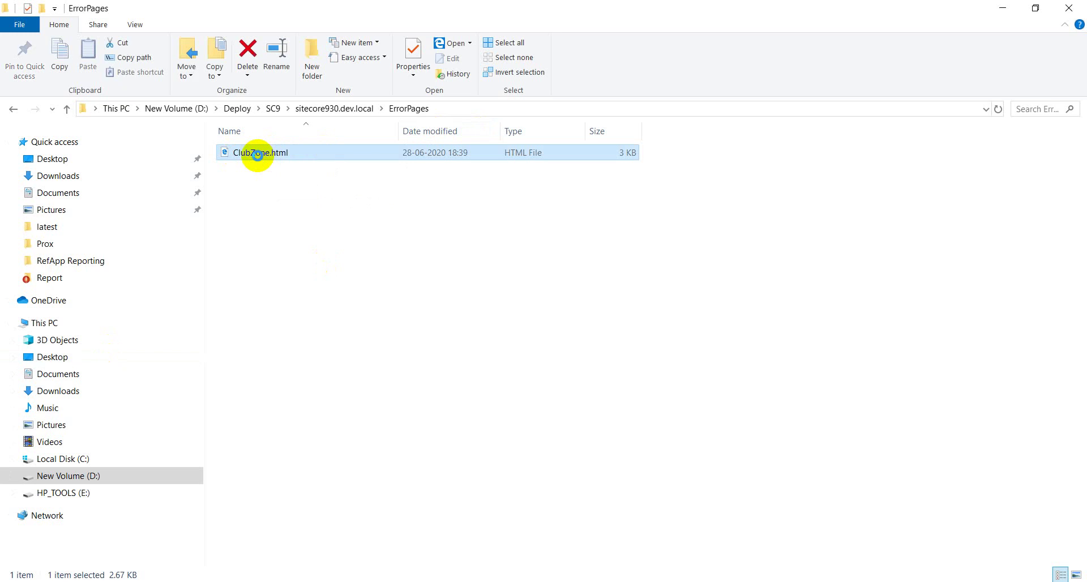
{"action": "right_click", "coordinate": [257, 155]}
{"action": "left_click", "coordinate": [334, 214]}
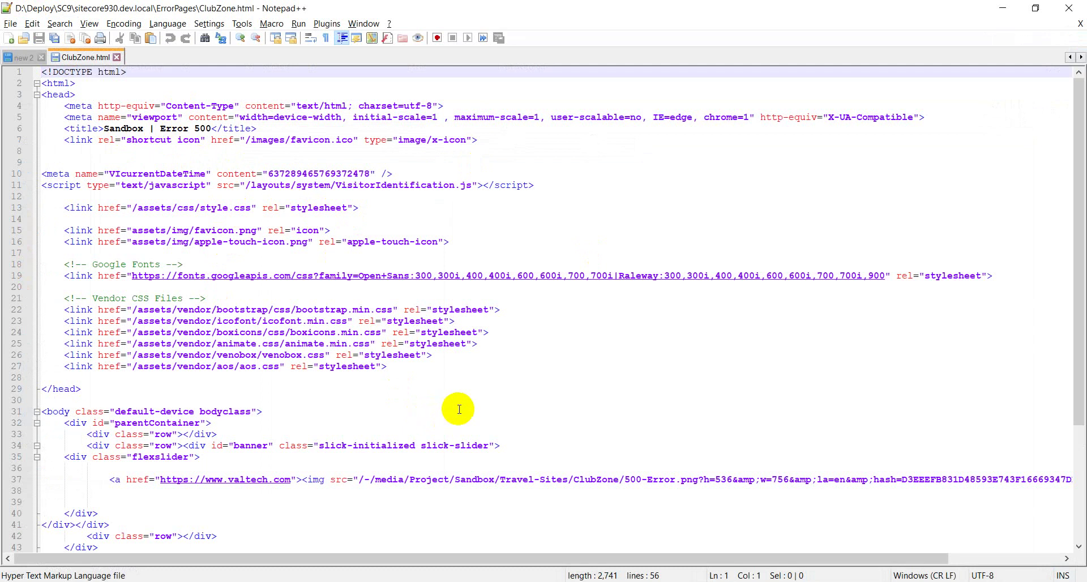
Review the ClubZone.html markup titled 'Sandbox | Error 500', then minimize Notepad++.
{"action": "scroll", "coordinate": [459, 410], "scroll_direction": "down", "scroll_amount": 3}
{"action": "scroll", "coordinate": [459, 409], "scroll_direction": "up", "scroll_amount": 1}
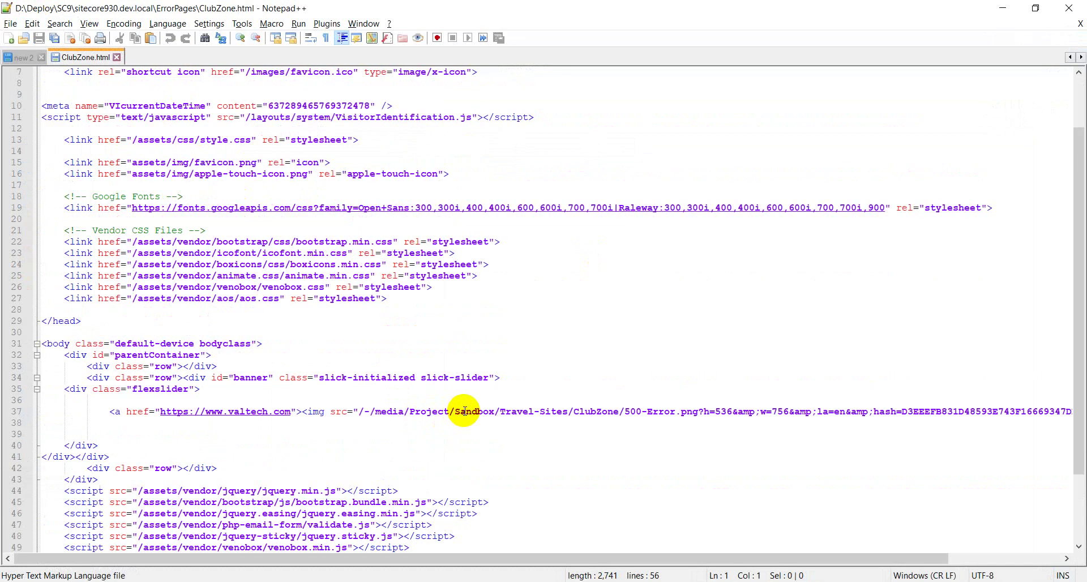
{"action": "scroll", "coordinate": [465, 411], "scroll_direction": "down", "scroll_amount": 3}
{"action": "scroll", "coordinate": [467, 452], "scroll_direction": "up", "scroll_amount": 5}
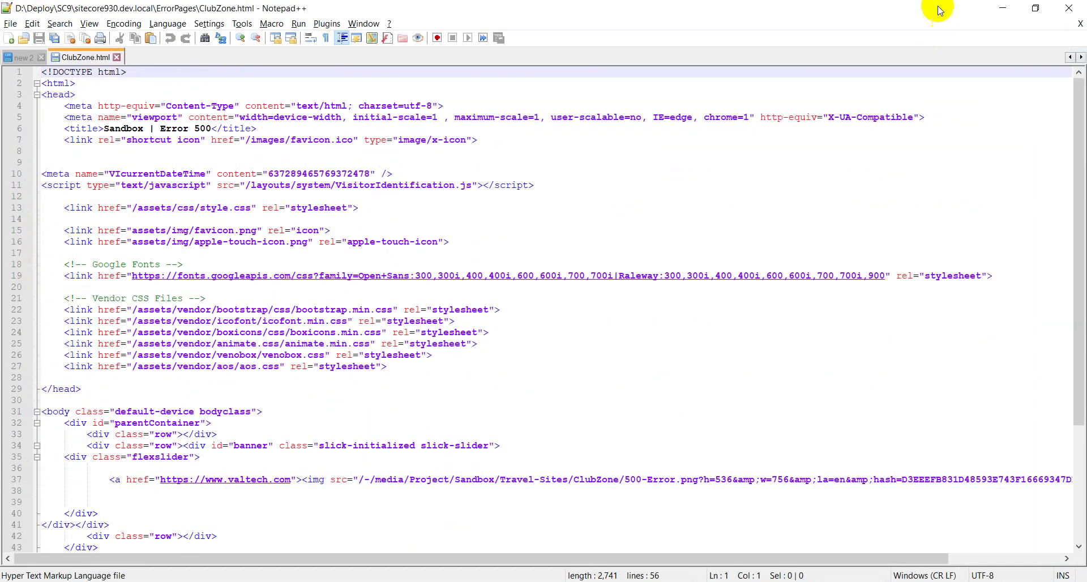
{"action": "left_click", "coordinate": [1001, 8]}
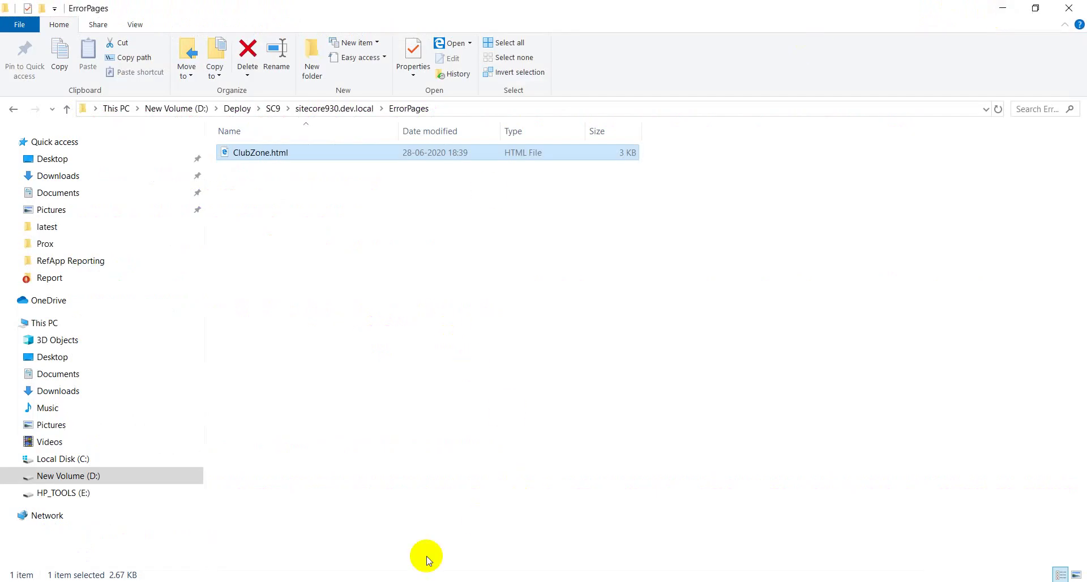
Load the site's /about page in a new tab to confirm the Sandbox | Error 500 page appears.
{"action": "left_click", "coordinate": [481, 580]}
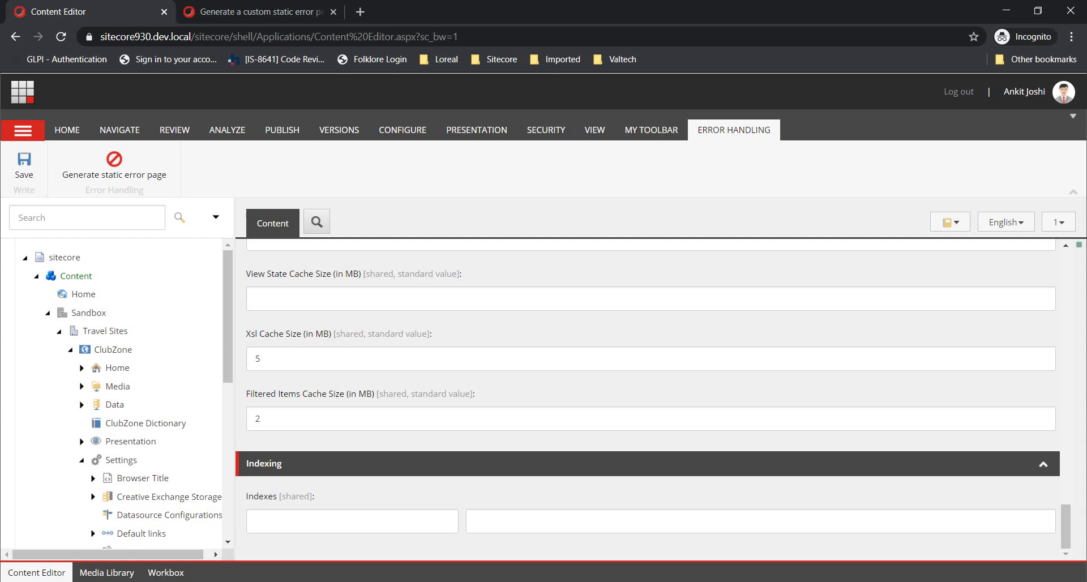
{"action": "left_click_drag", "start_coordinate": [191, 36], "coordinate": [87, 38]}
{"action": "key", "text": "ctrl+c"}
{"action": "left_click", "coordinate": [361, 16]}
{"action": "key", "text": "ctrl+v"}
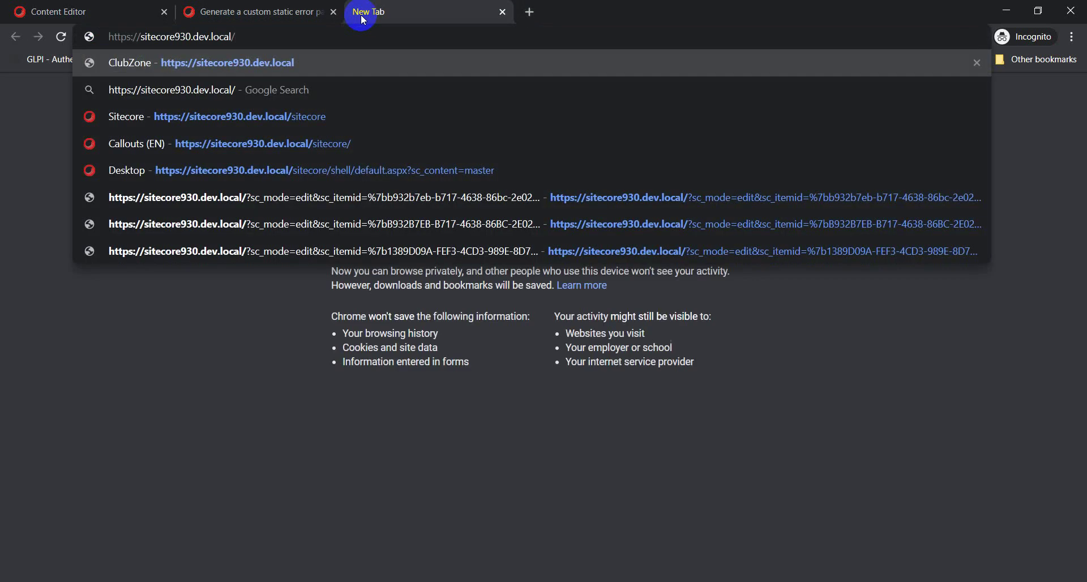
{"action": "type", "text": "about"}
{"action": "key", "text": "Return"}
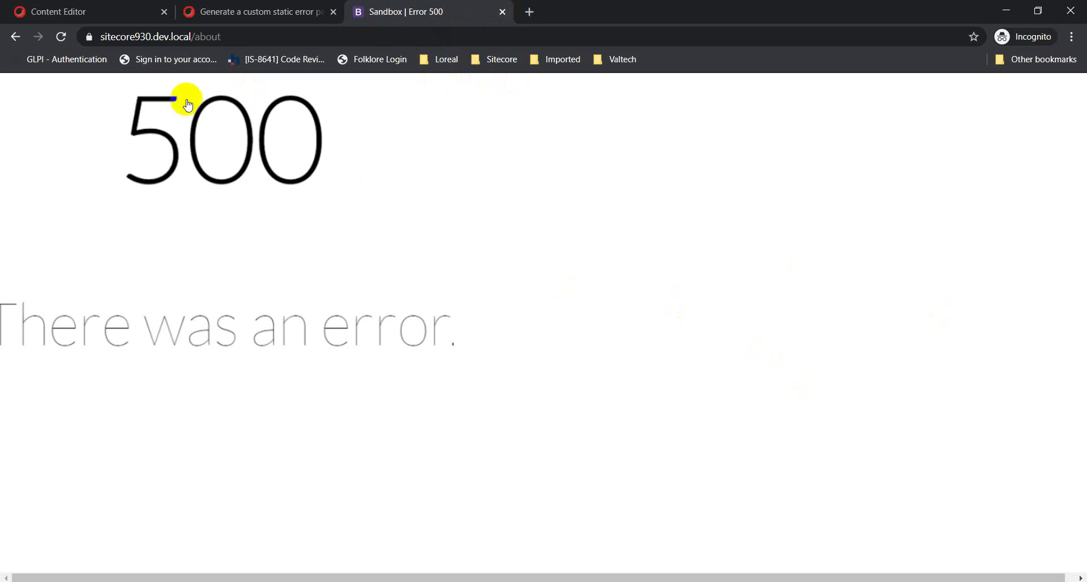
{"action": "left_click", "coordinate": [75, 11]}
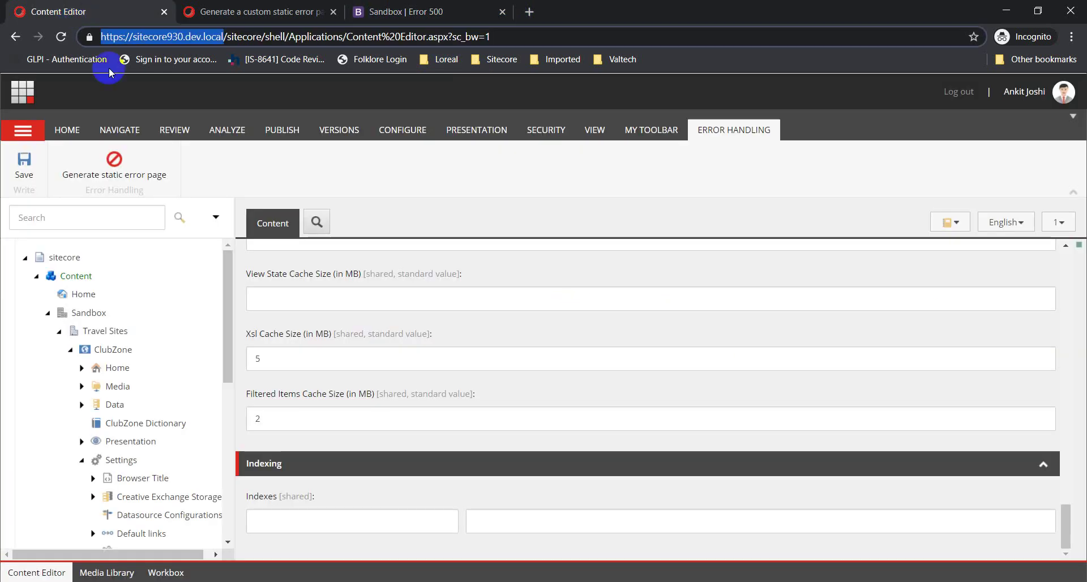
Check that ClubZone Settings' Server Error Page Link in the Error Handling section is Error 500.
{"action": "left_click", "coordinate": [82, 460]}
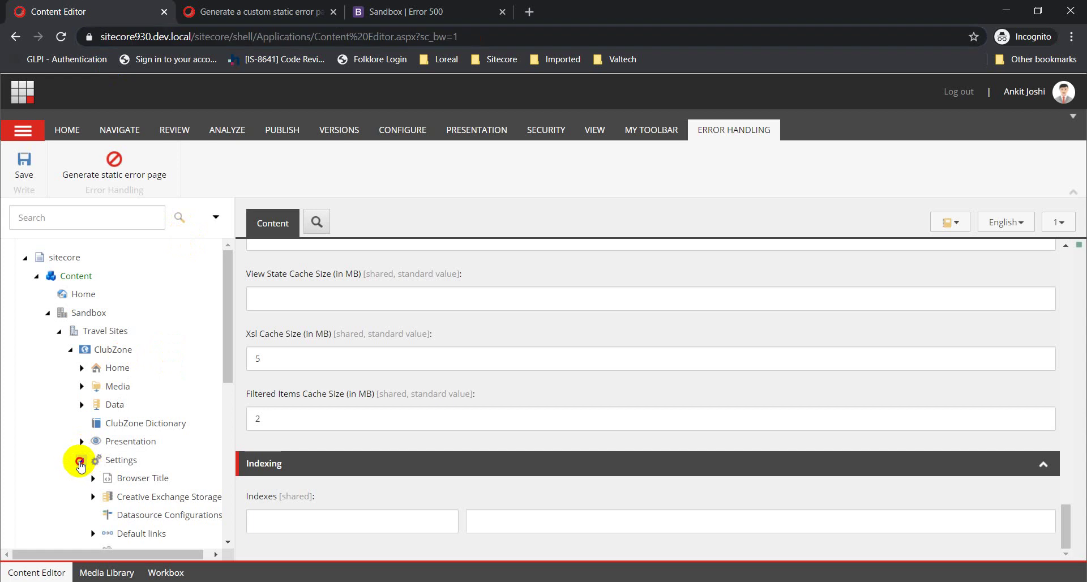
{"action": "left_click", "coordinate": [81, 368]}
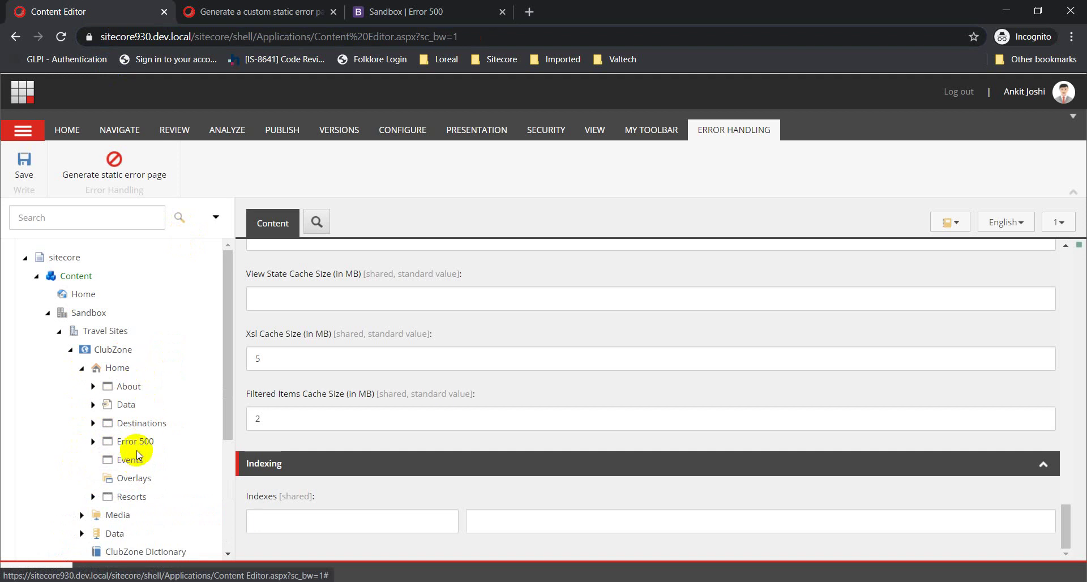
{"action": "scroll", "coordinate": [148, 456], "scroll_direction": "down", "scroll_amount": 3}
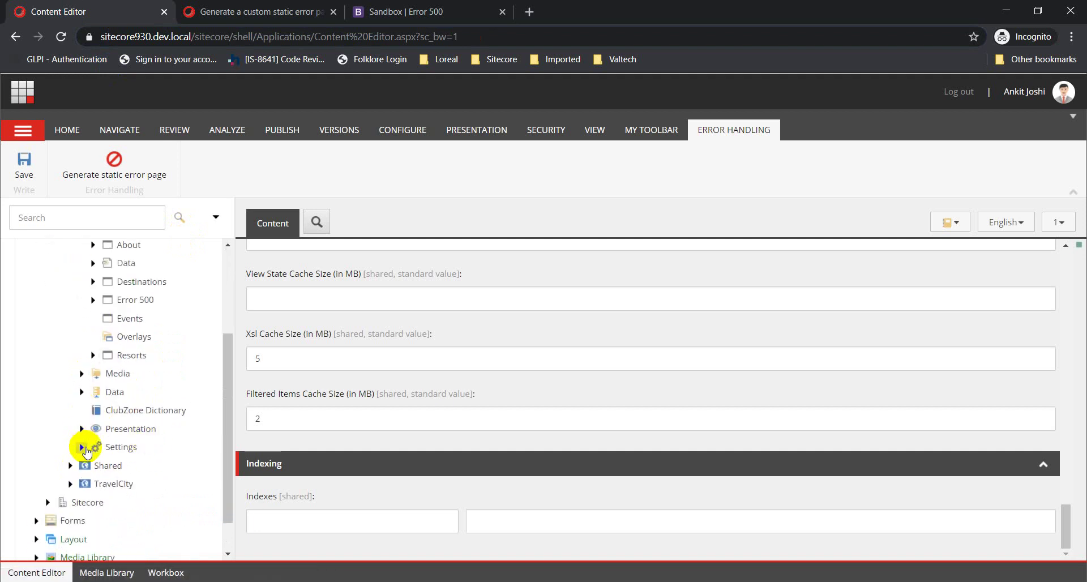
{"action": "left_click", "coordinate": [136, 451]}
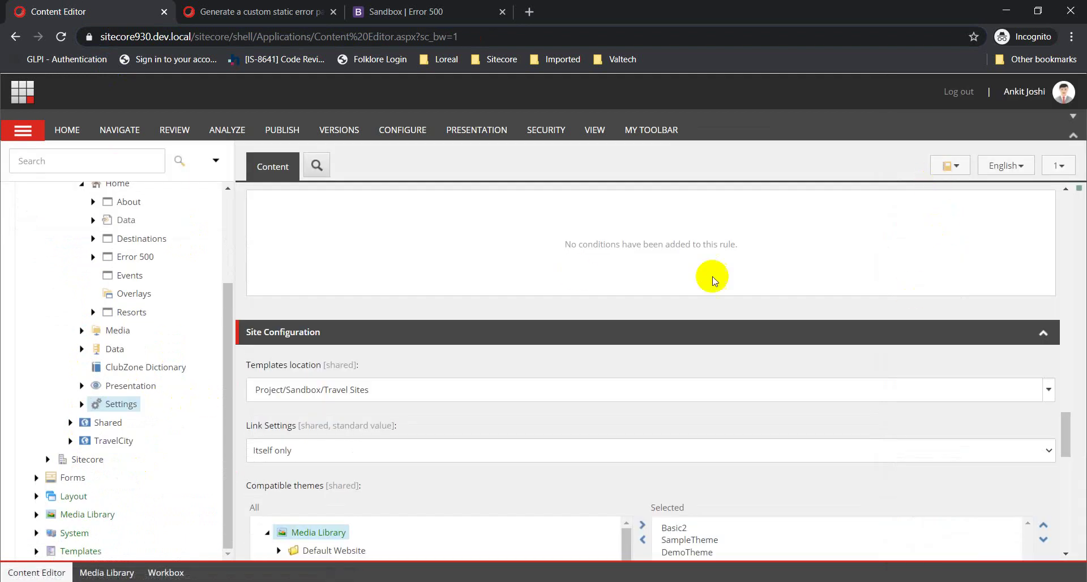
{"action": "left_click", "coordinate": [950, 166]}
{"action": "type", "text": "Erro"}
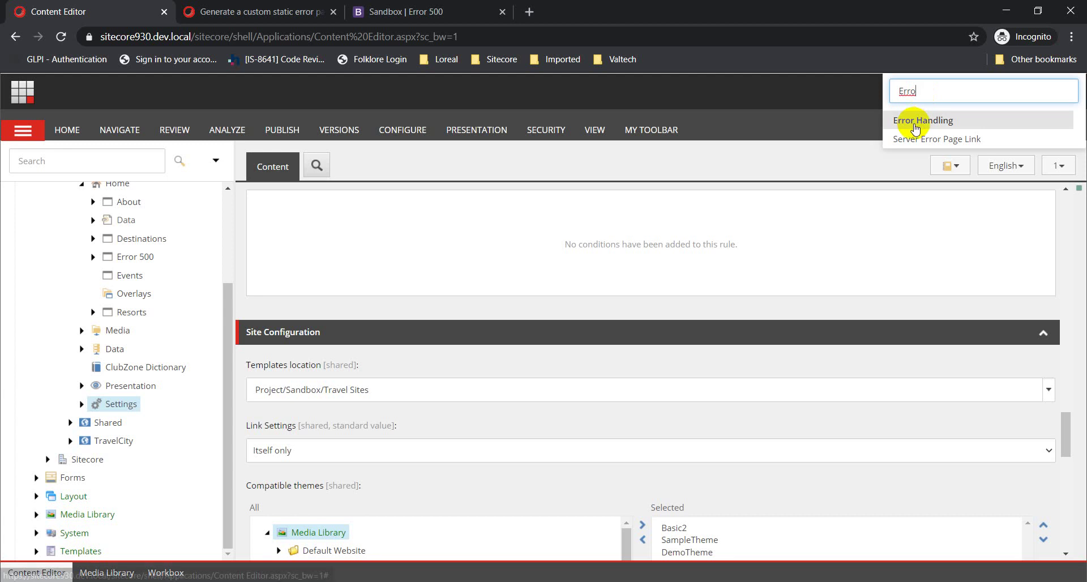
{"action": "left_click", "coordinate": [923, 120]}
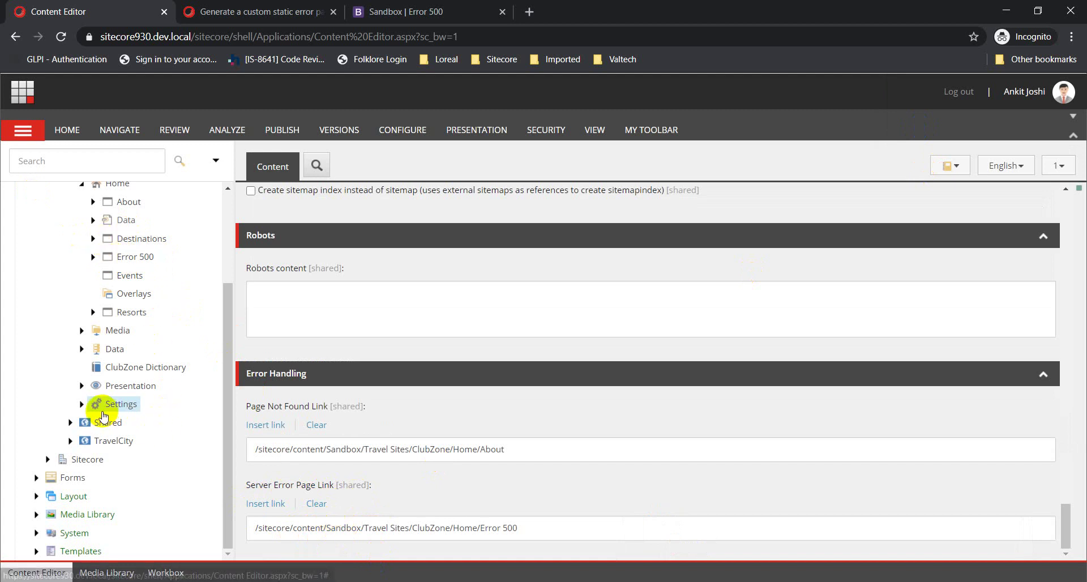
Show the error-handling actions for Site Grouping > ClubZone, then go to the sitecore930.dev.local folder in File Explorer.
{"action": "left_click", "coordinate": [81, 404]}
{"action": "scroll", "coordinate": [161, 445], "scroll_direction": "down", "scroll_amount": 5}
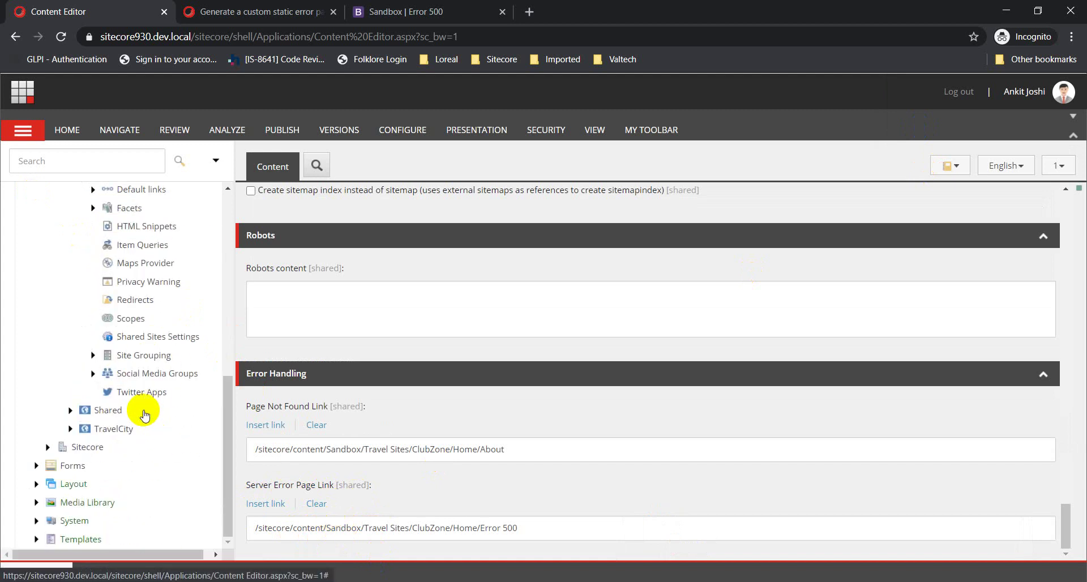
{"action": "left_click", "coordinate": [93, 355]}
{"action": "left_click", "coordinate": [145, 373]}
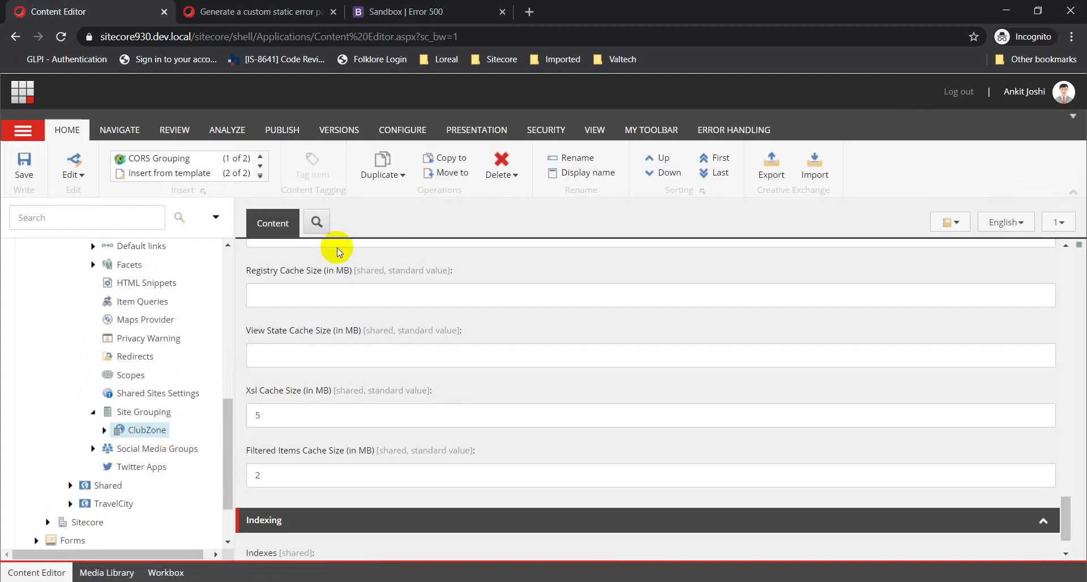
{"action": "left_click", "coordinate": [749, 131]}
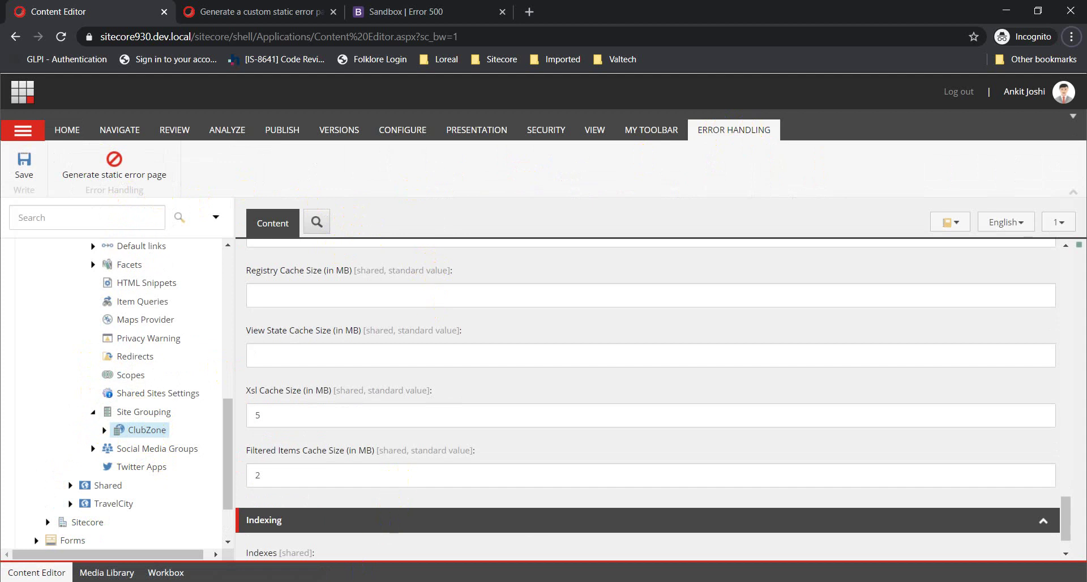
{"action": "left_click", "coordinate": [357, 574]}
{"action": "left_click", "coordinate": [340, 108]}
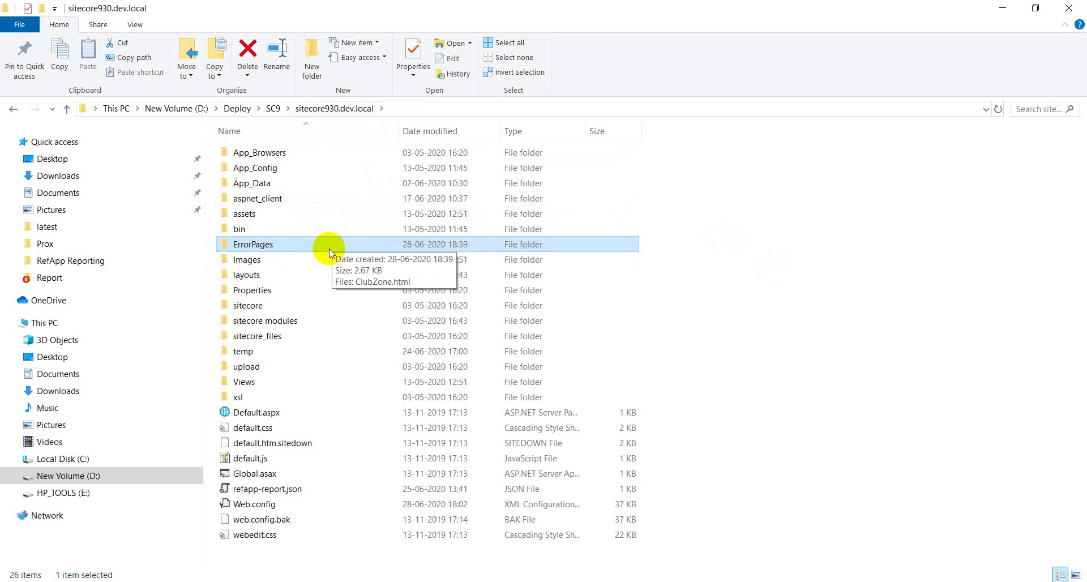
Verify ClubZone.html is in the ErrorPages folder, then return to the browser.
{"action": "double_click", "coordinate": [241, 249]}
{"action": "left_click", "coordinate": [259, 151]}
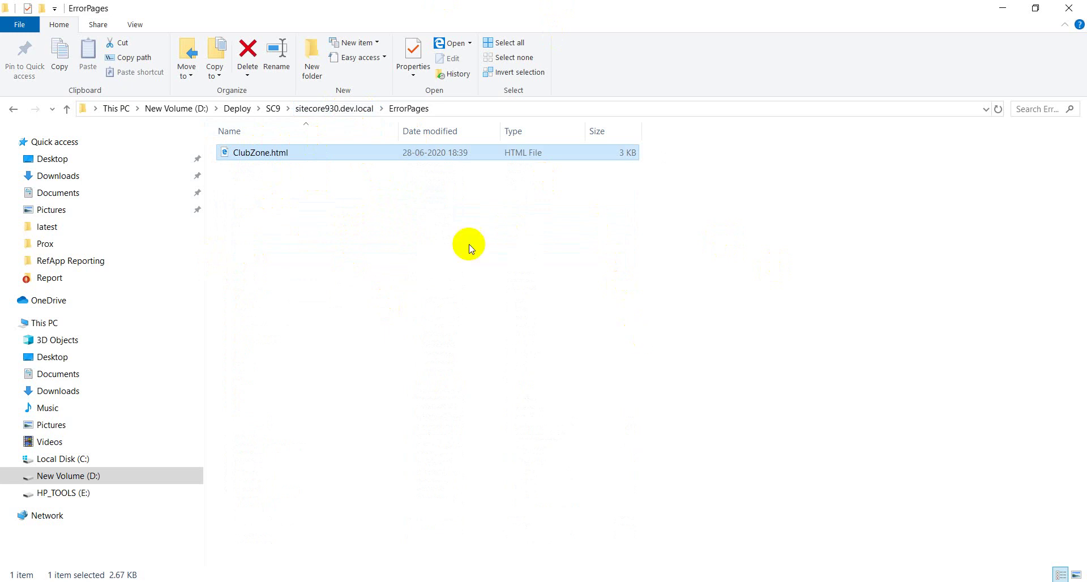
{"action": "left_click", "coordinate": [489, 575]}
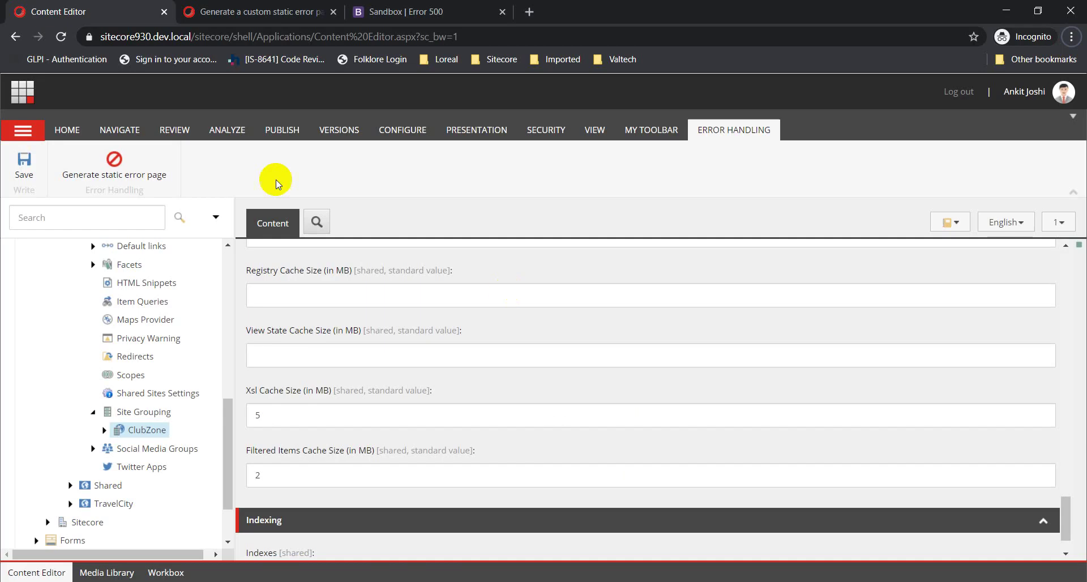
Reload sitecore930.dev.local/about so it shows the Sandbox | Error 500 page, 'There was an error.'.
{"action": "left_click", "coordinate": [391, 12]}
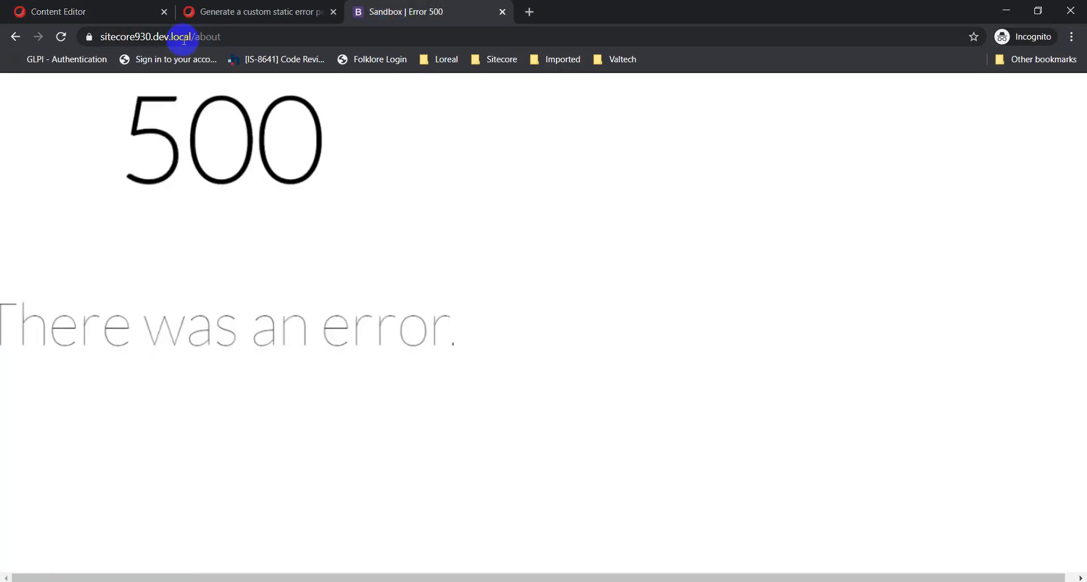
{"action": "double_click", "coordinate": [240, 36]}
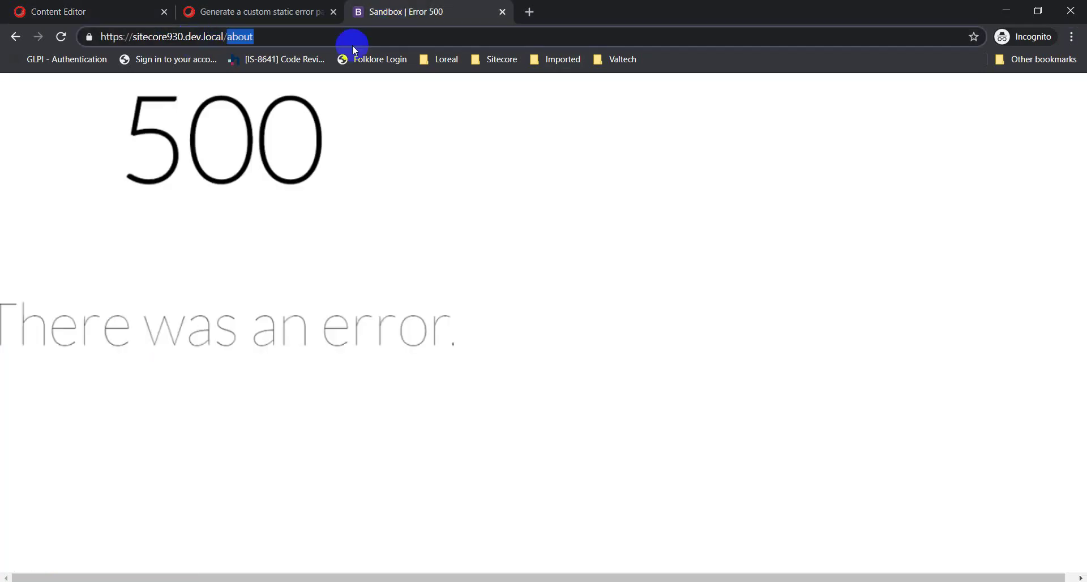
{"action": "type", "text": "about"}
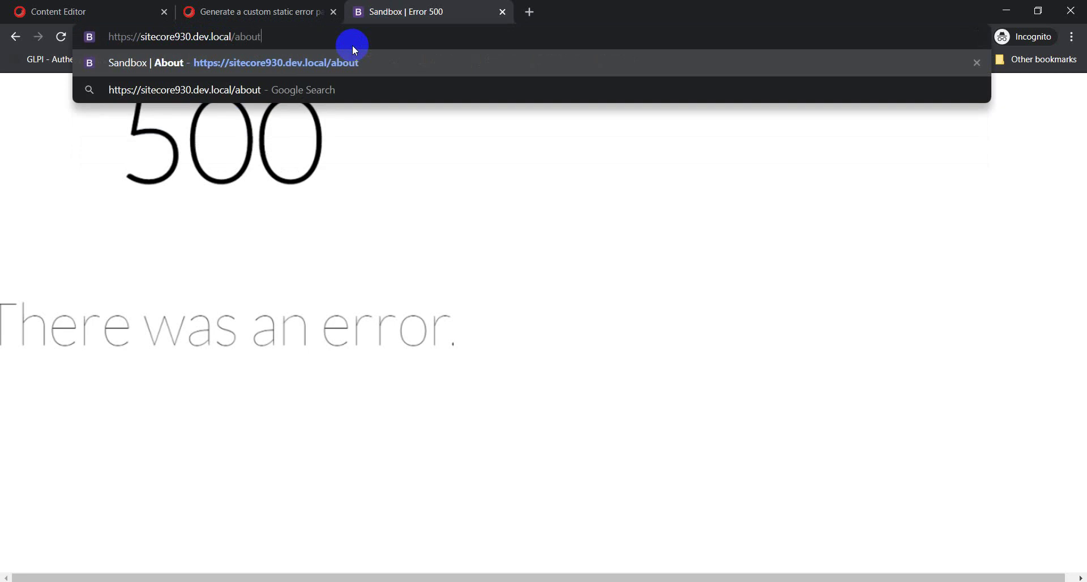
{"action": "key", "text": "Return"}
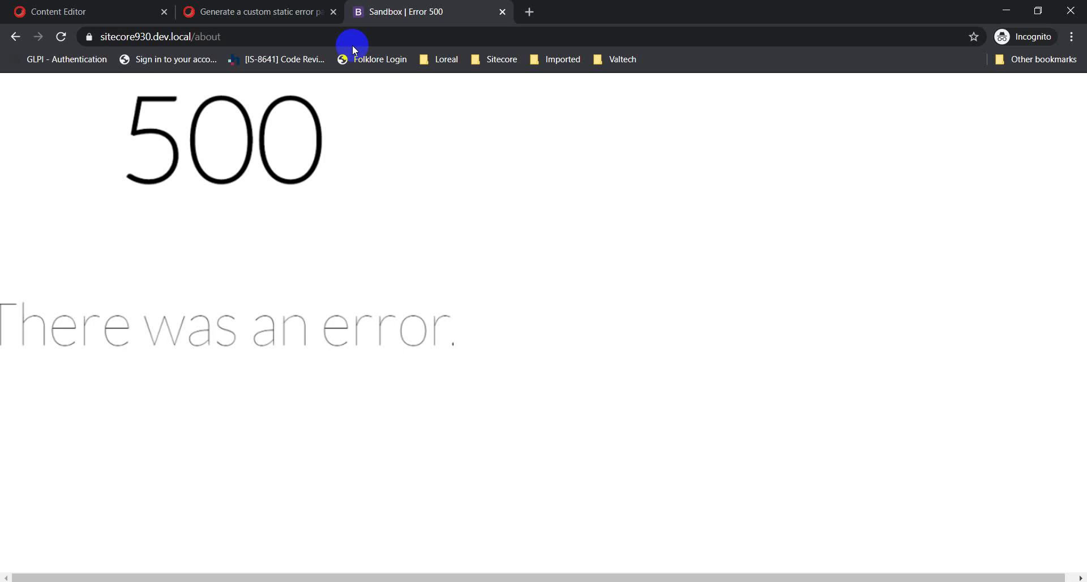
{"action": "left_click", "coordinate": [274, 12]}
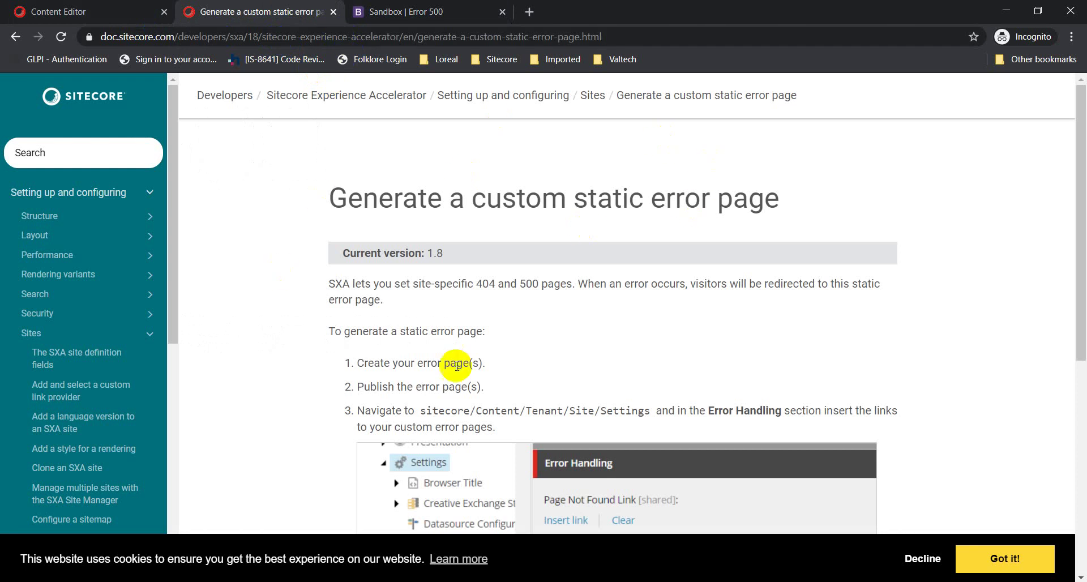
Read the documentation's steps for generating a custom static error page, then return to ClubZone's definition.
{"action": "scroll", "coordinate": [487, 315], "scroll_direction": "down", "scroll_amount": 6}
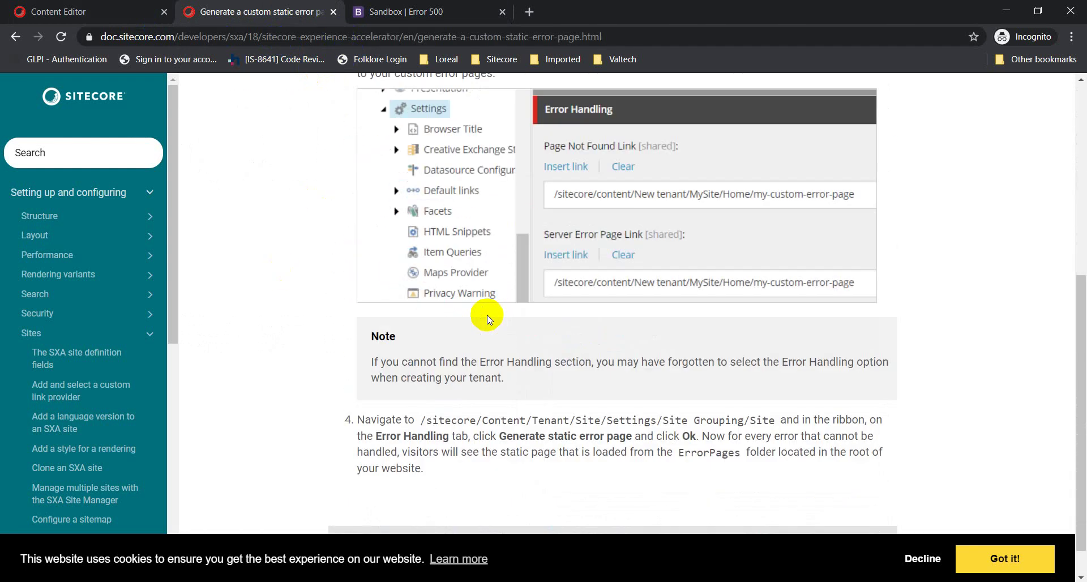
{"action": "left_click", "coordinate": [447, 36]}
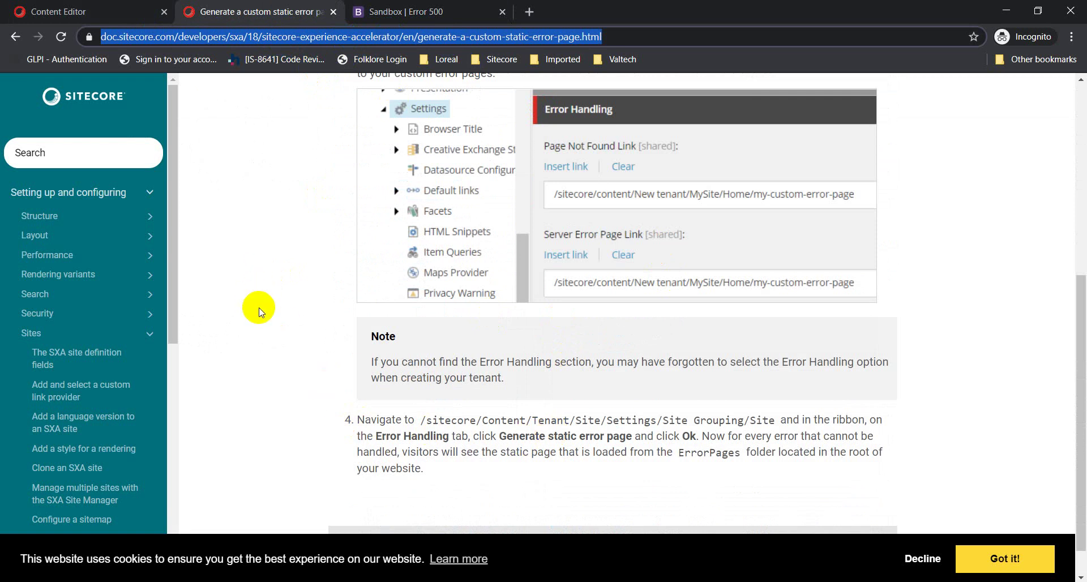
{"action": "scroll", "coordinate": [267, 348], "scroll_direction": "up", "scroll_amount": 5}
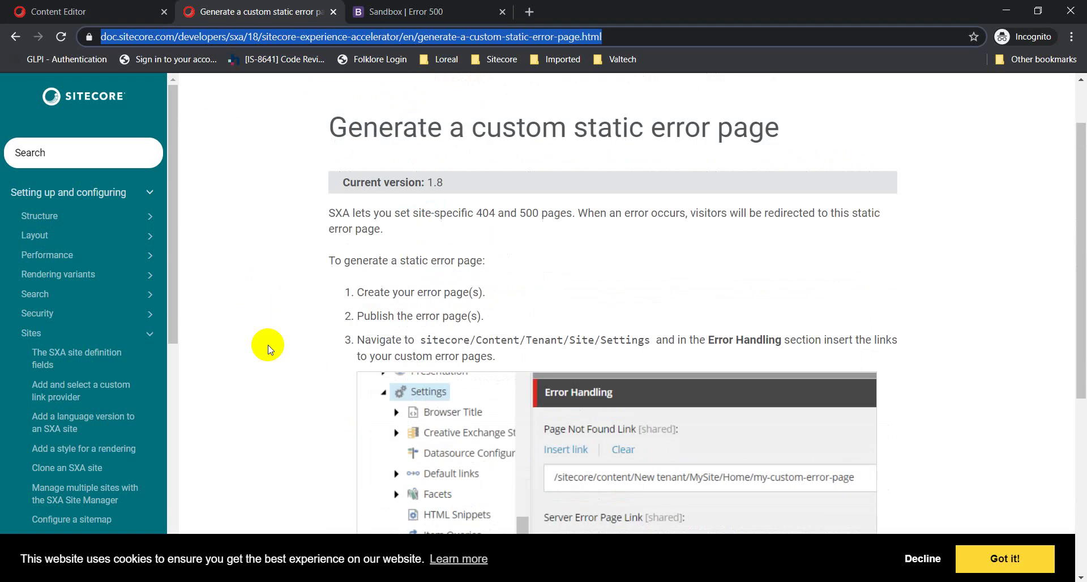
{"action": "left_click", "coordinate": [403, 14]}
{"action": "left_click", "coordinate": [85, 11]}
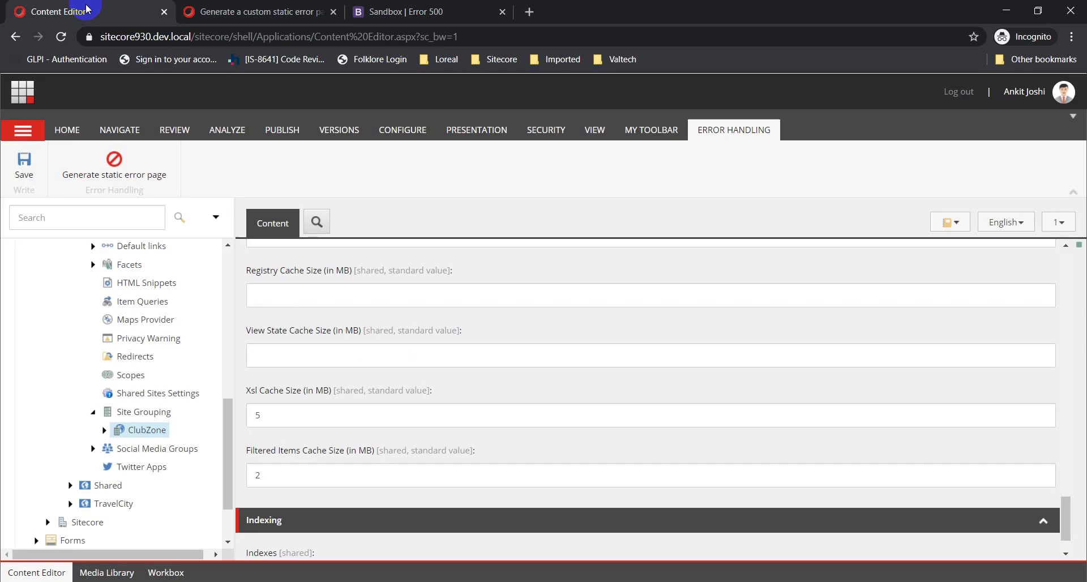